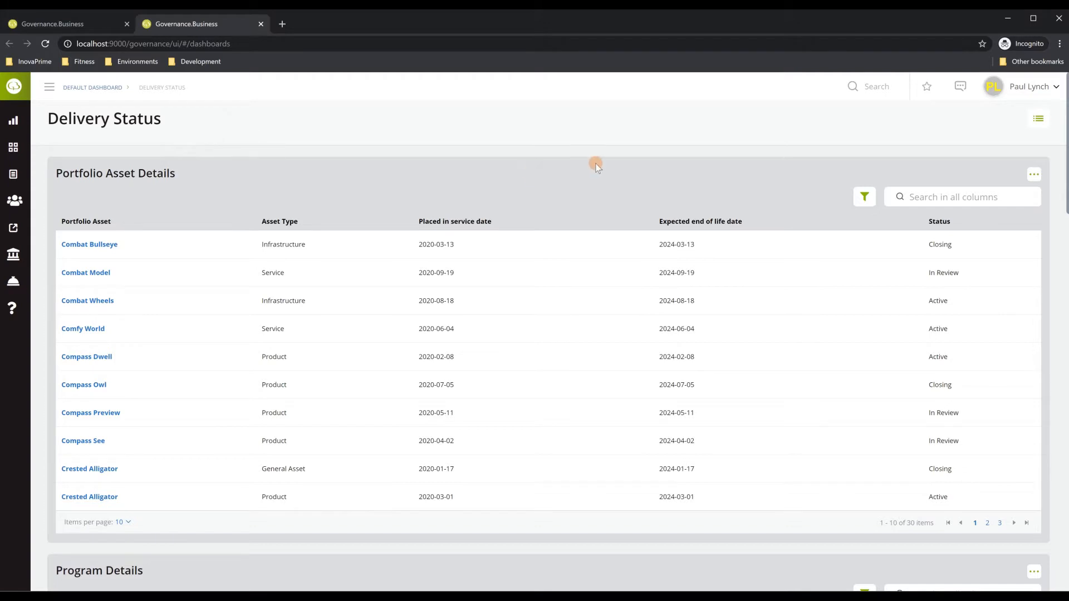
# Step: Create an empty dashboard page and name it "Dashboard Demo"
pyautogui.click(1038, 118)
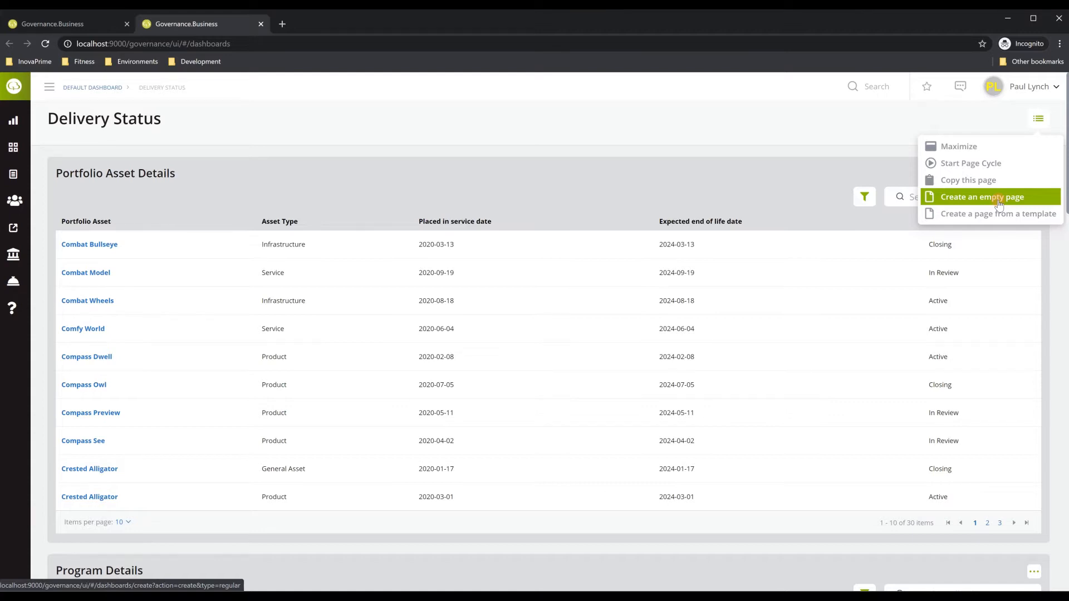
pyautogui.click(998, 198)
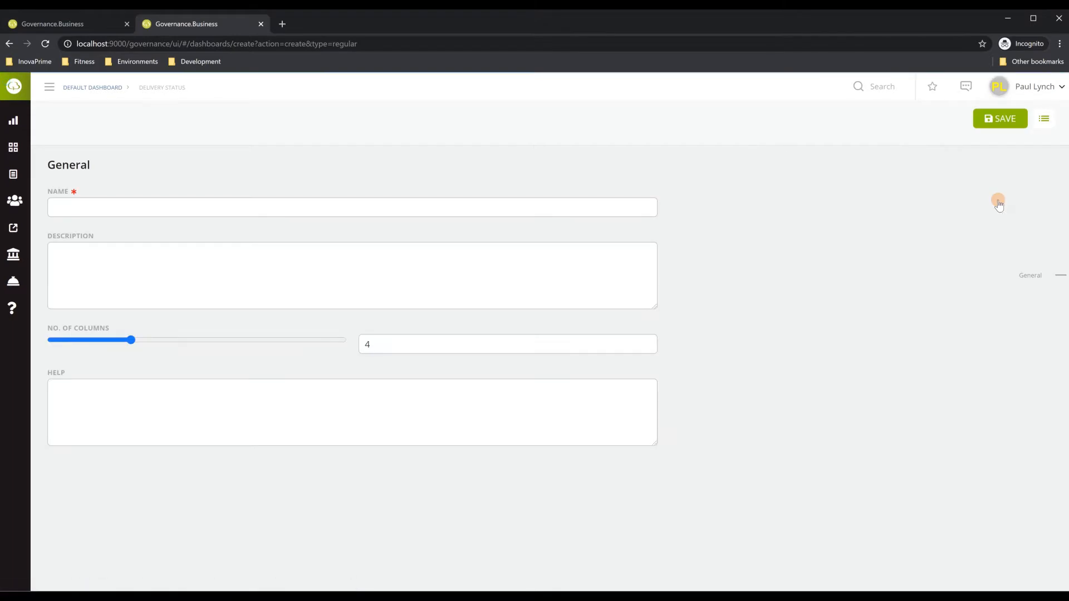
pyautogui.click(547, 202)
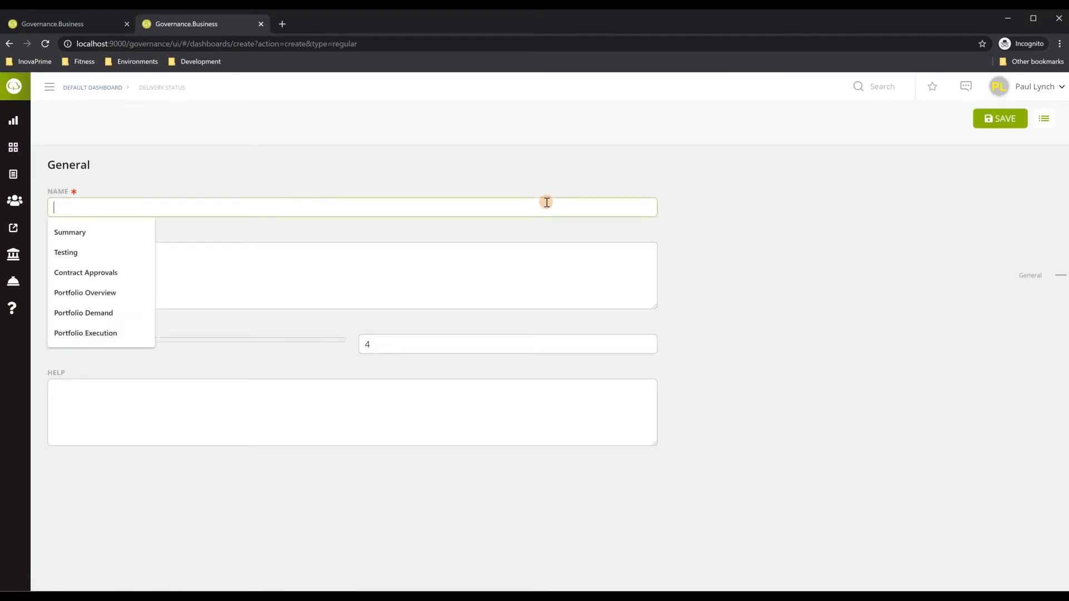
pyautogui.write('Dah')
pyautogui.press('BackSpace')
pyautogui.write('s')
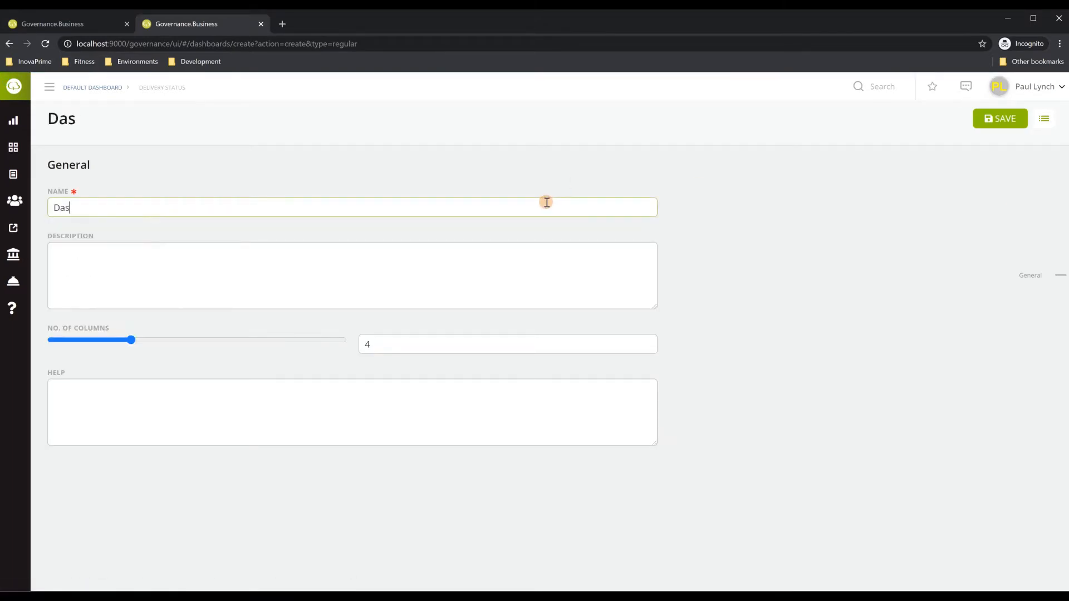
pyautogui.write('hboard Demo')
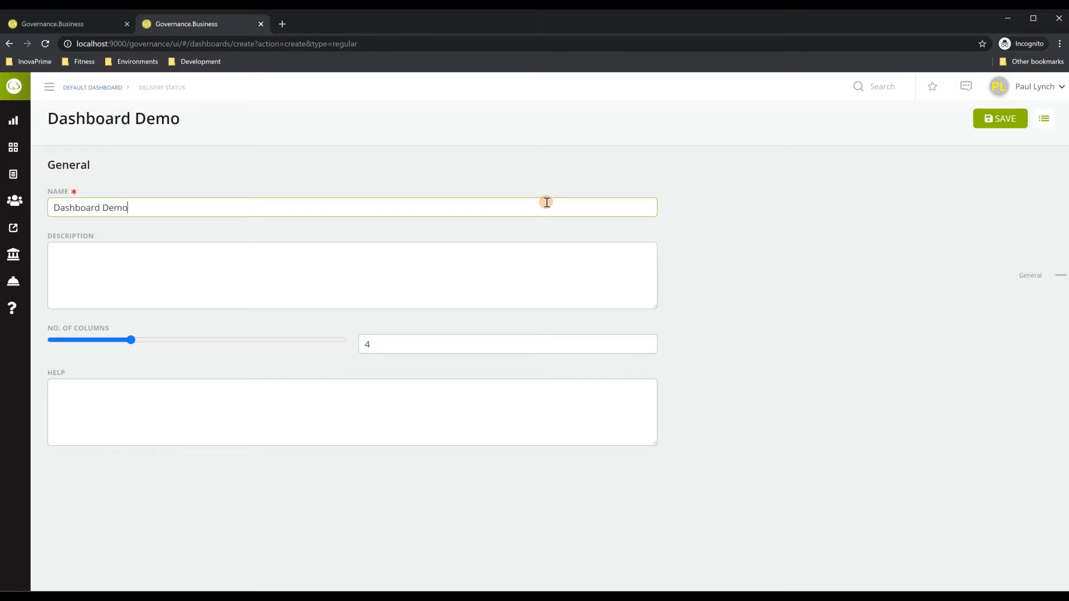
# Step: Set the page's number of columns to 3 and save the page
pyautogui.click(395, 346)
pyautogui.press('BackSpace')
pyautogui.write('7')
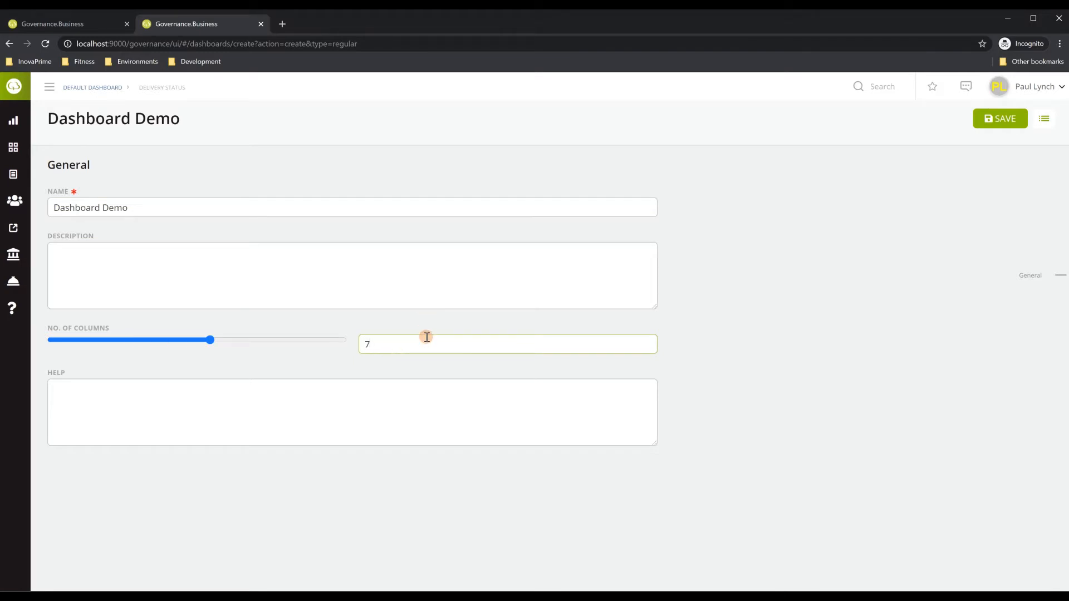
pyautogui.press('BackSpace')
pyautogui.write('3')
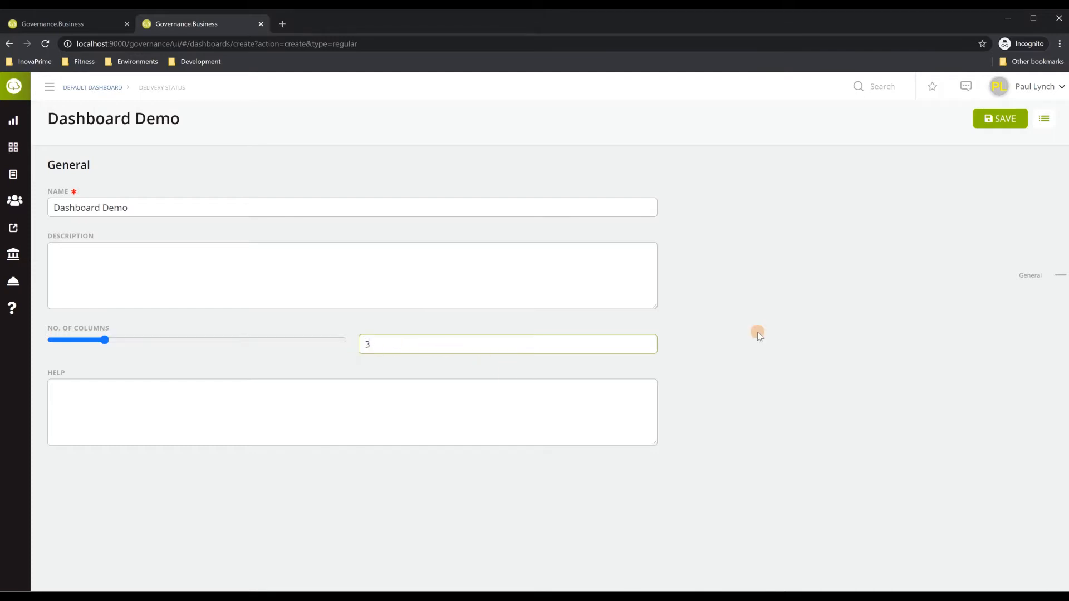
pyautogui.click(1011, 126)
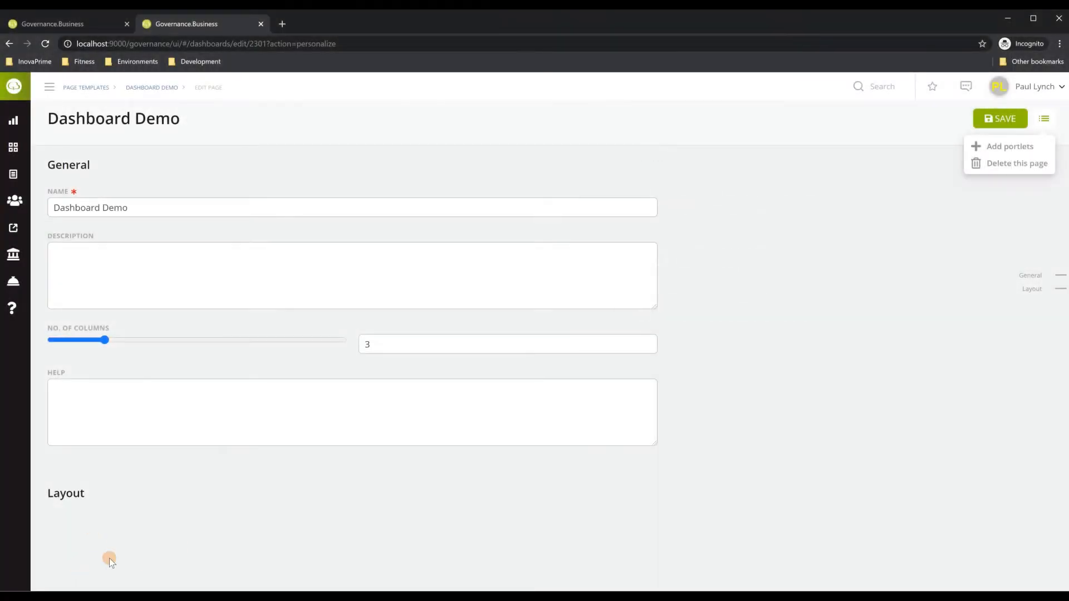
# Step: Add the PFM - Project Details and PFM - Project Financials portlets to the page, searching the available portlets for "project"
pyautogui.click(1009, 145)
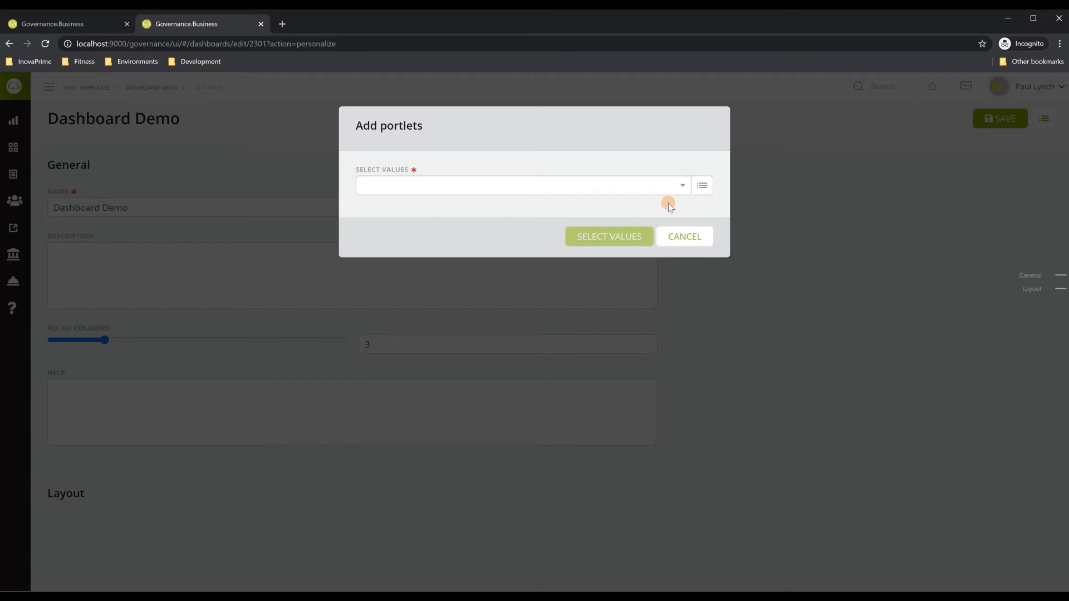
pyautogui.click(703, 187)
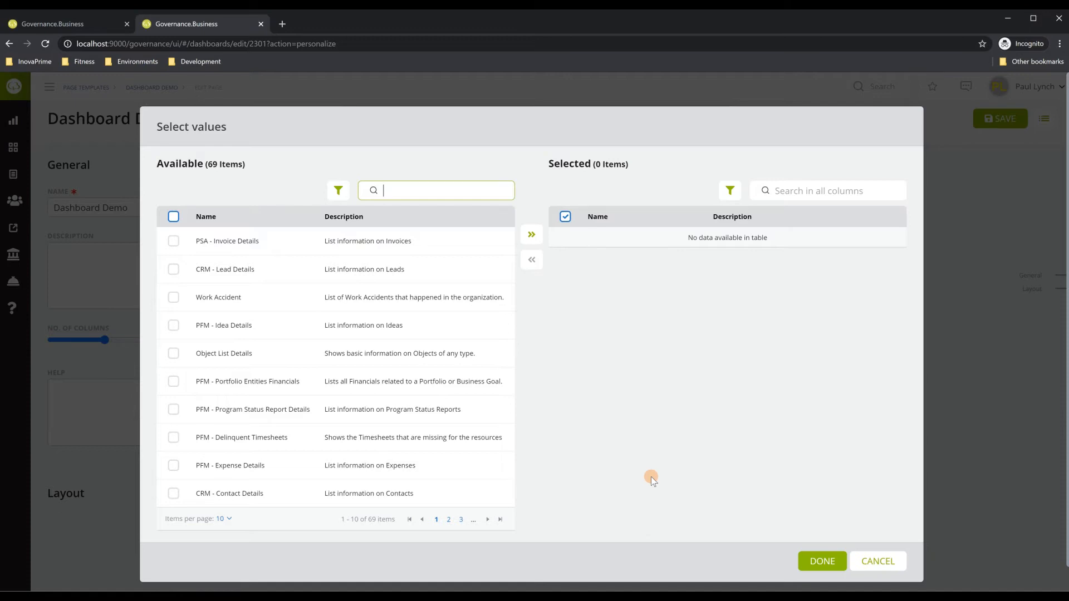
pyautogui.write('project')
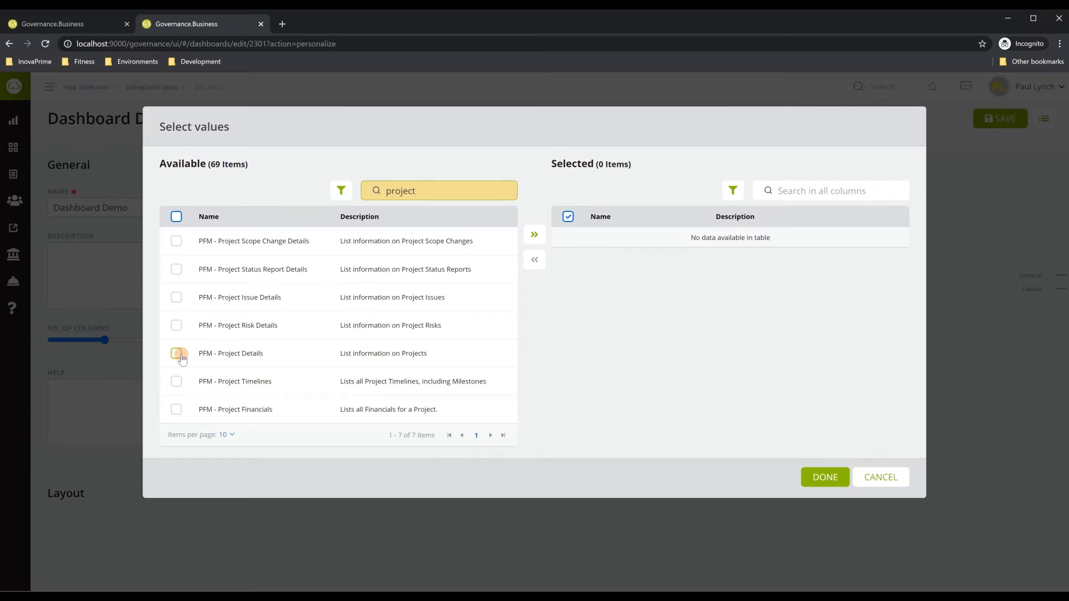
pyautogui.click(177, 354)
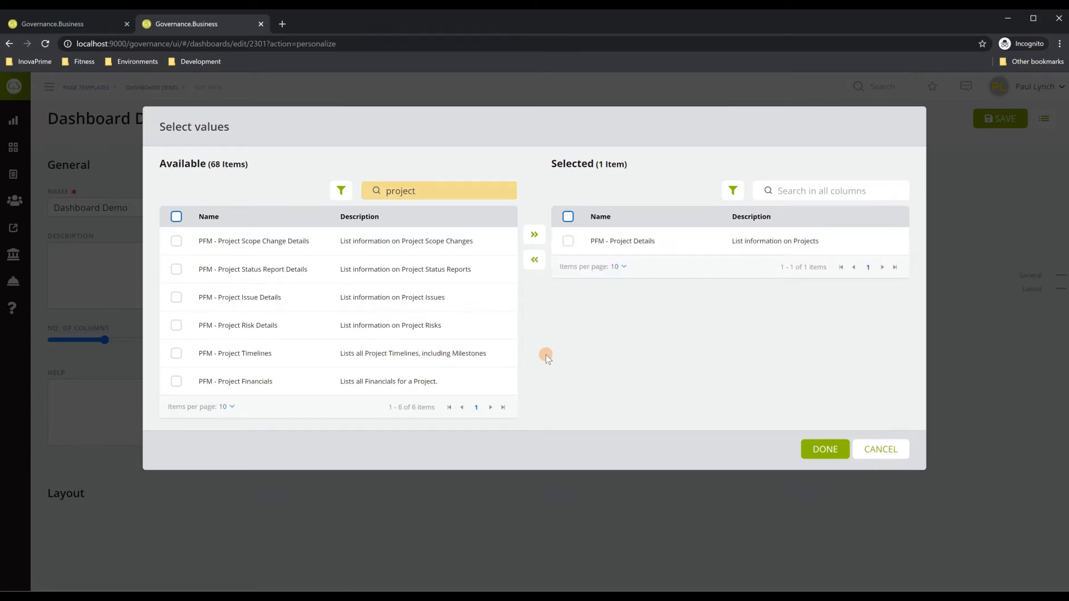
pyautogui.click(177, 382)
pyautogui.click(822, 420)
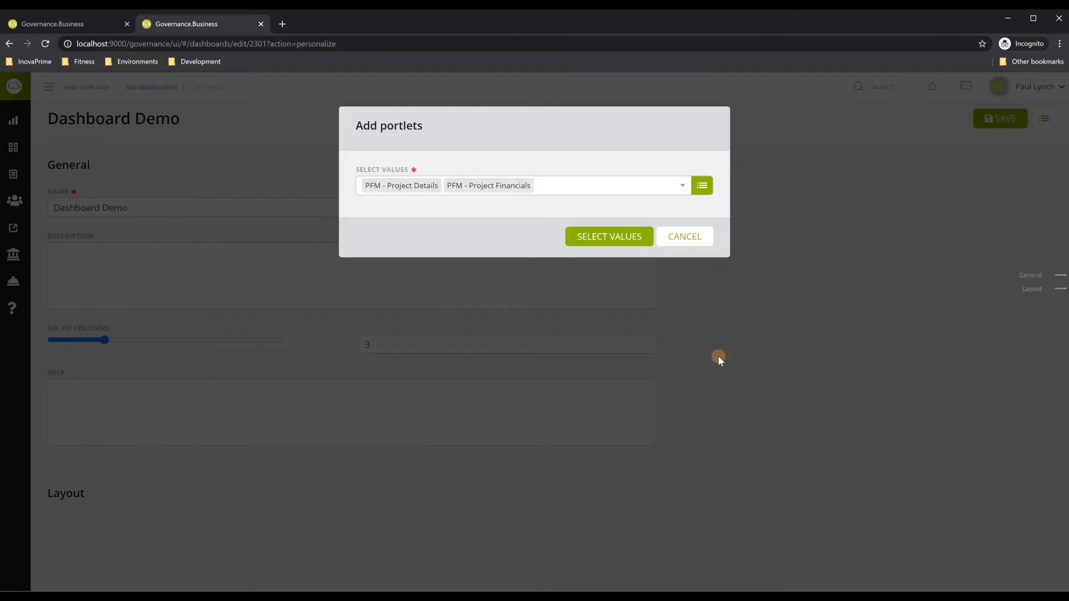
pyautogui.click(616, 243)
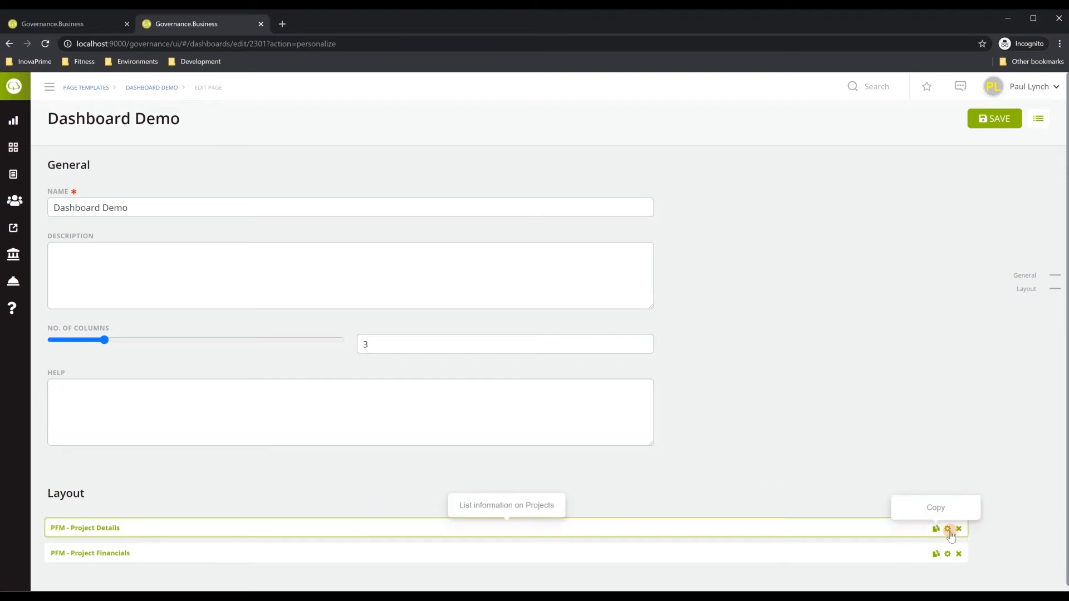
# Step: Narrow the PFM - Project Details portlet to one column, set the page's number of columns to 2 and save
pyautogui.moveTo(965, 524); pyautogui.dragTo(743, 523)
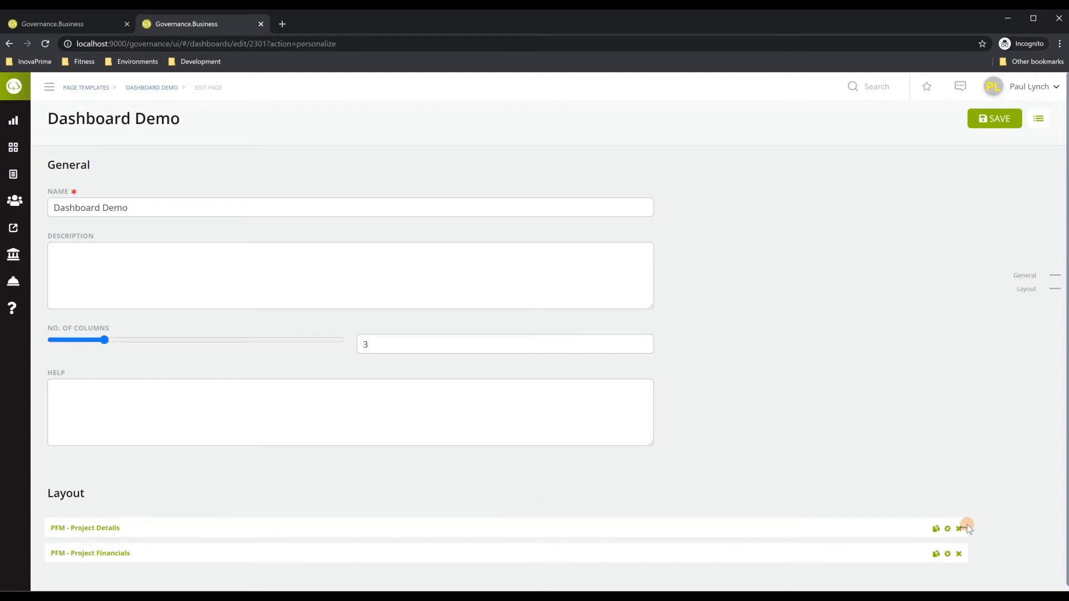
pyautogui.moveTo(961, 520); pyautogui.dragTo(372, 527)
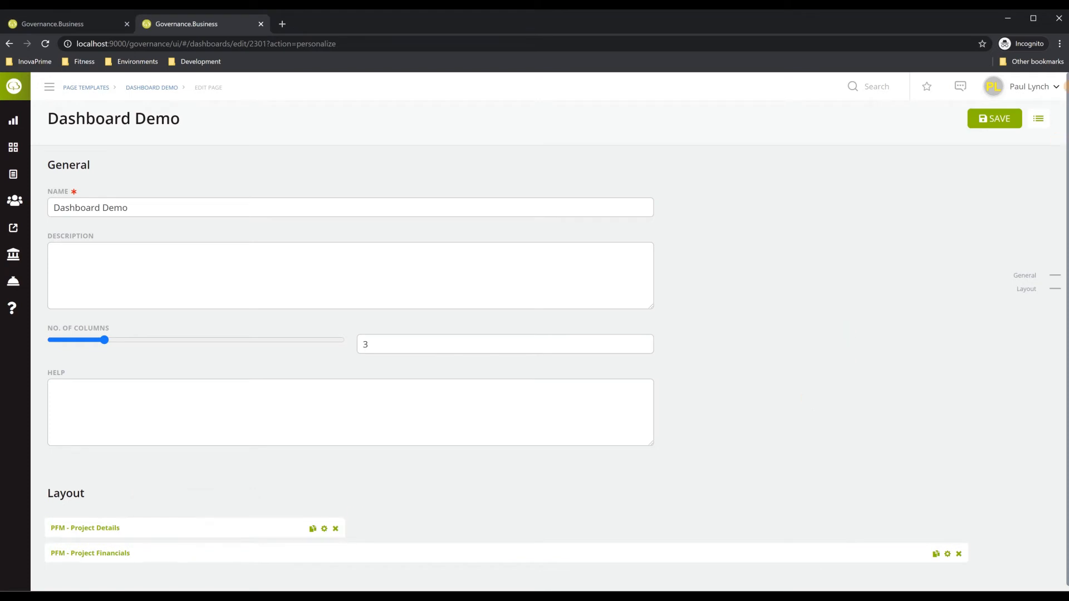
pyautogui.doubleClick(365, 344)
pyautogui.write('2')
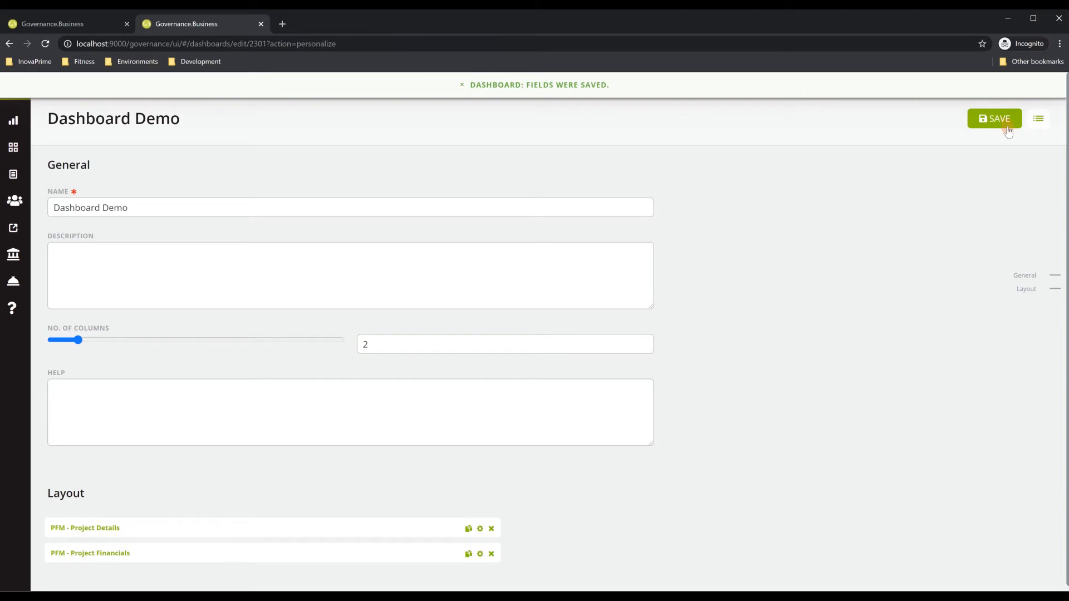
pyautogui.click(1008, 129)
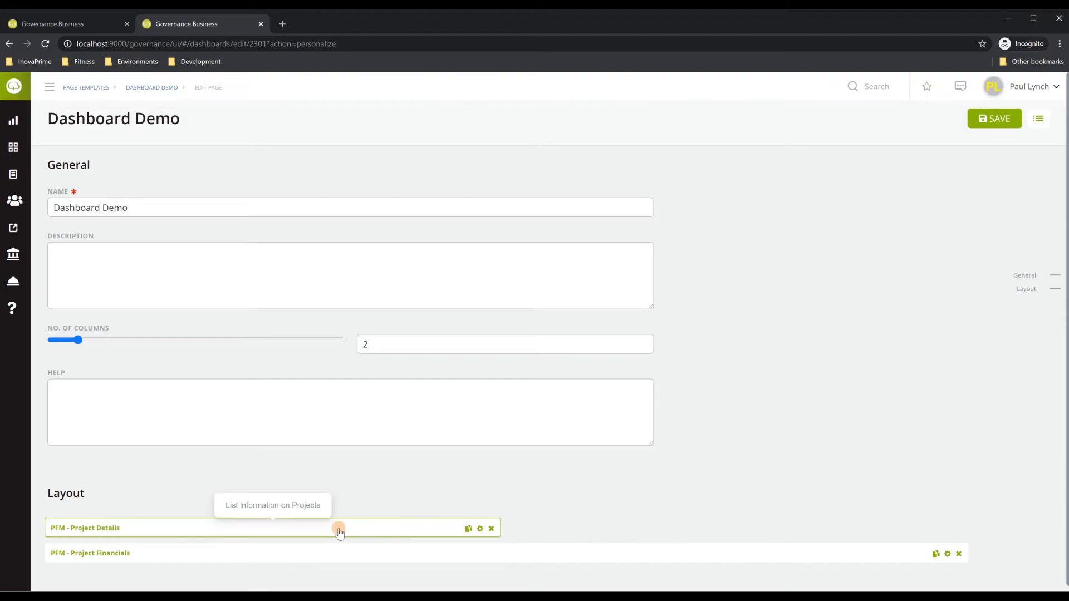
# Step: Copy the PFM - Project Details portlet, place the copy beside the original in the second column and save the page
pyautogui.click(468, 530)
pyautogui.moveTo(334, 575); pyautogui.dragTo(813, 530)
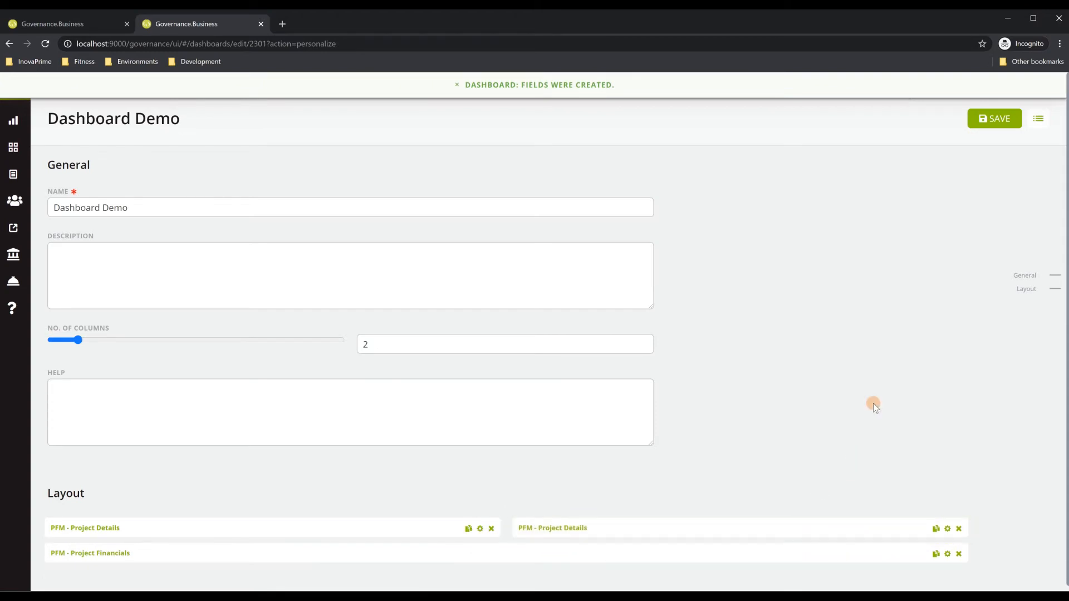
pyautogui.click(994, 118)
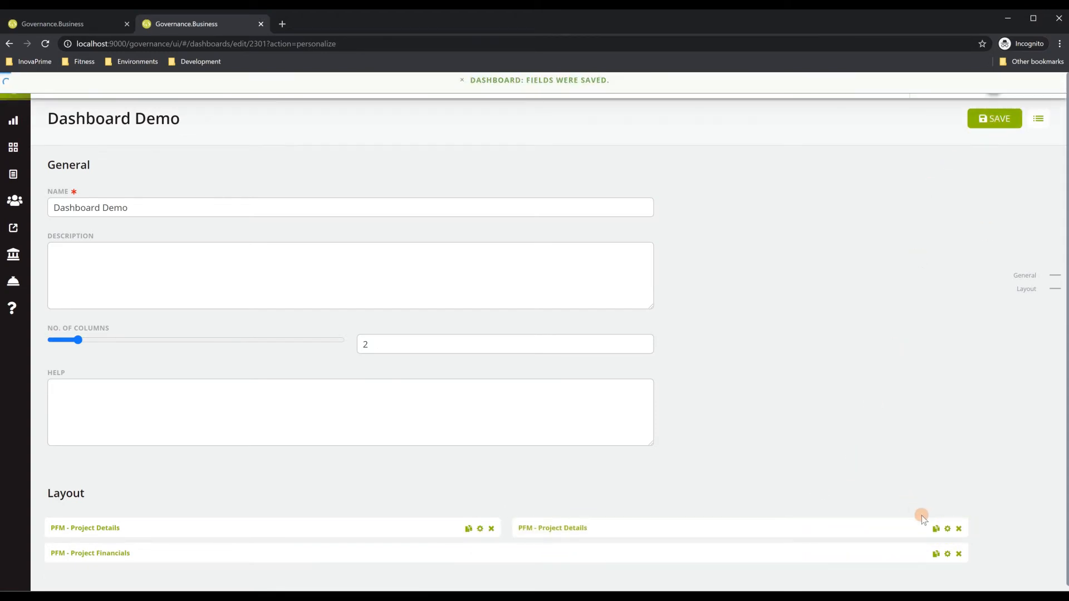
# Step: Make another PFM - Project Details copy below PFM - Project Financials, widen it across both columns and save the page
pyautogui.click(936, 530)
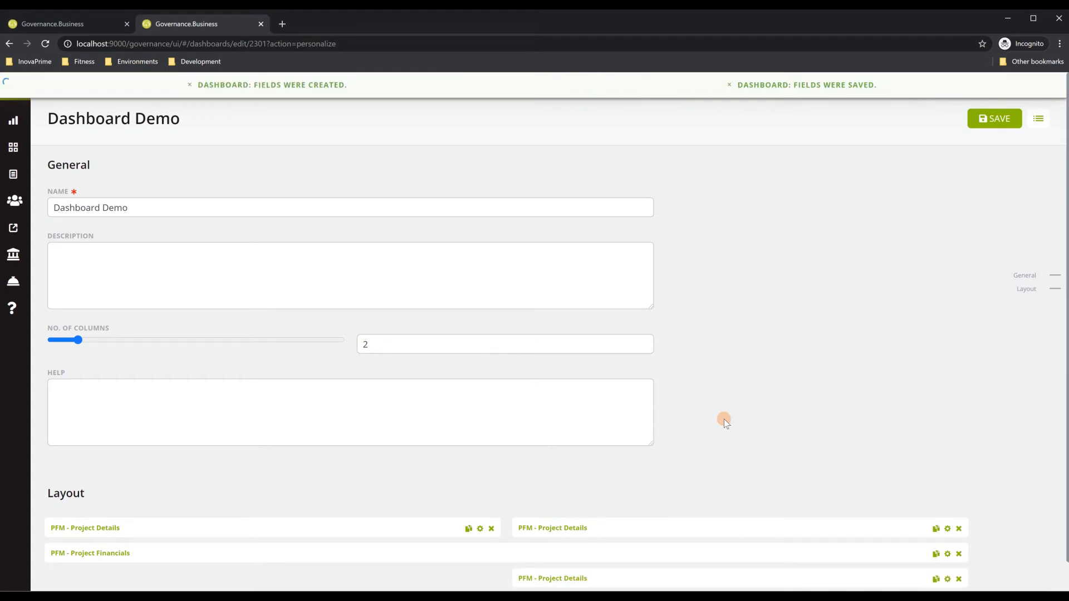
pyautogui.moveTo(687, 577); pyautogui.dragTo(226, 577)
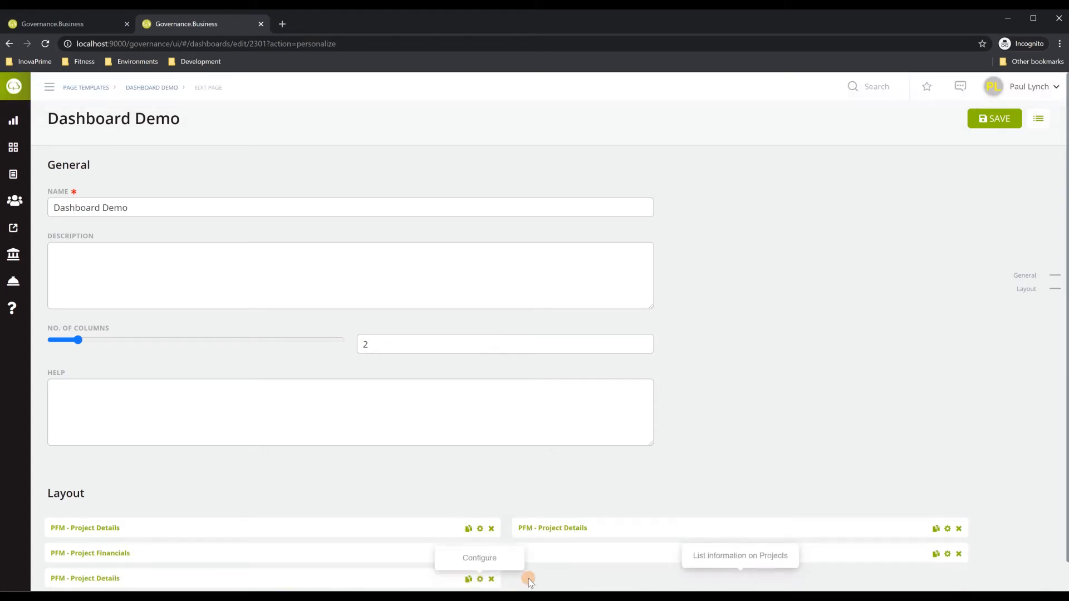
pyautogui.moveTo(503, 575); pyautogui.dragTo(961, 583)
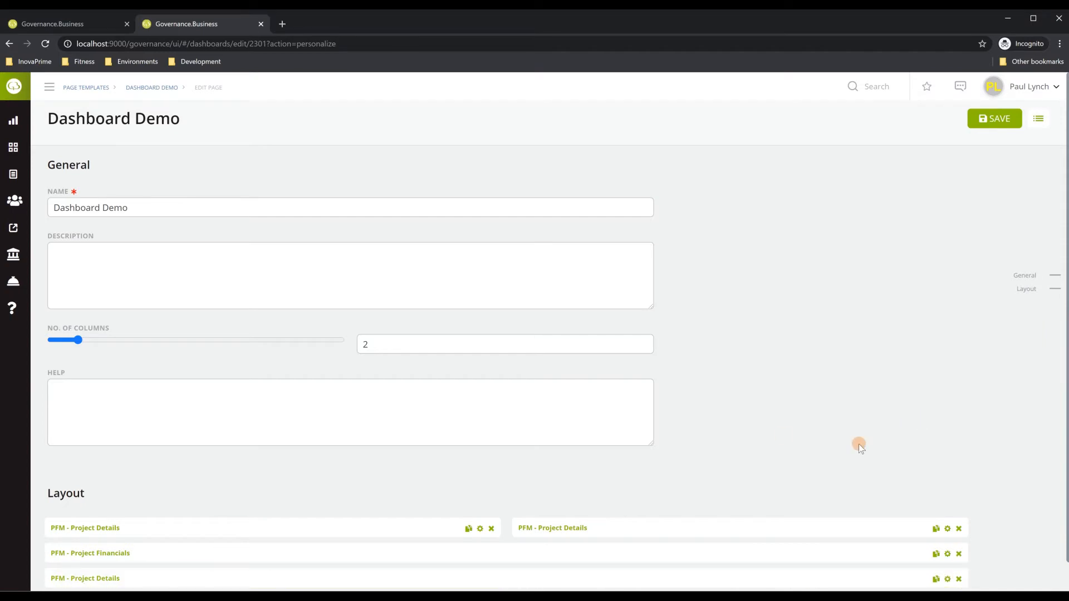
pyautogui.scroll(-1, 807, 476)
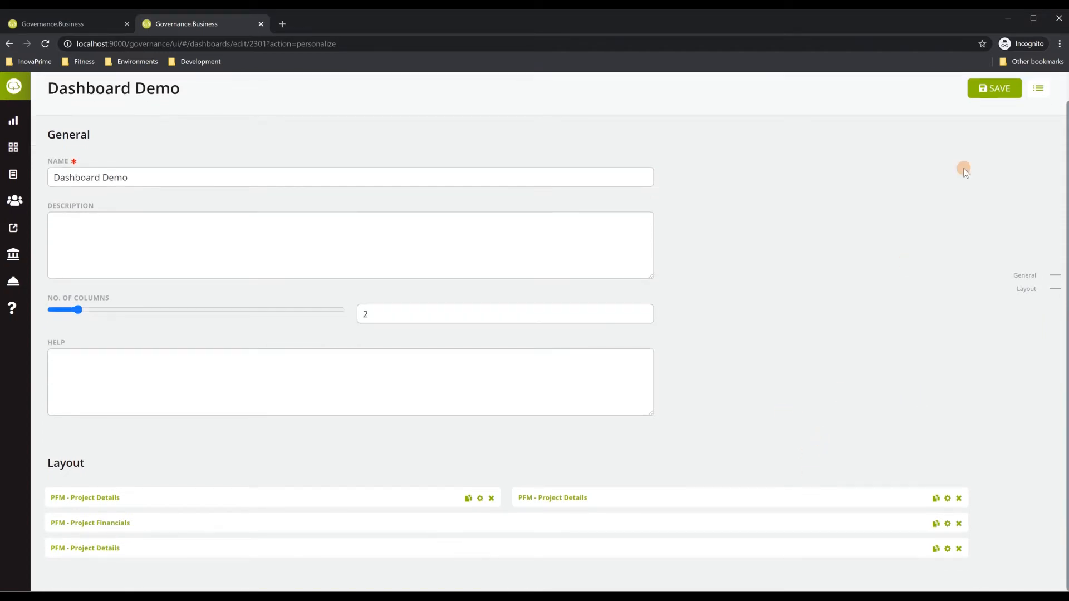
pyautogui.click(993, 92)
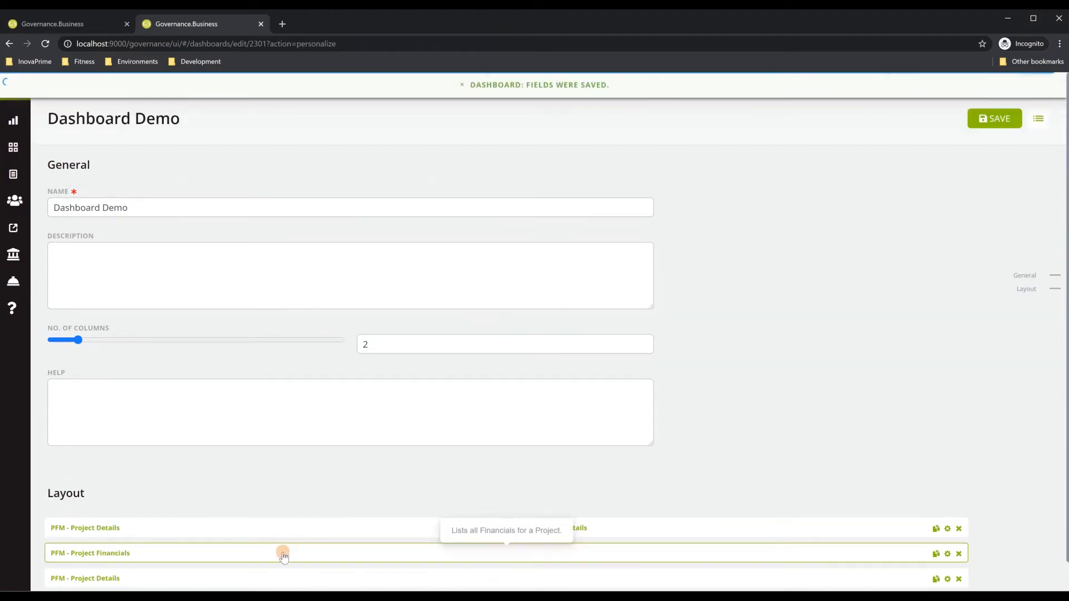
# Step: In the first-column PFM - Project Details portlet's configuration, set the title to "Projects by Status" and Show Filter Summary to No
pyautogui.scroll(-1, 323, 528)
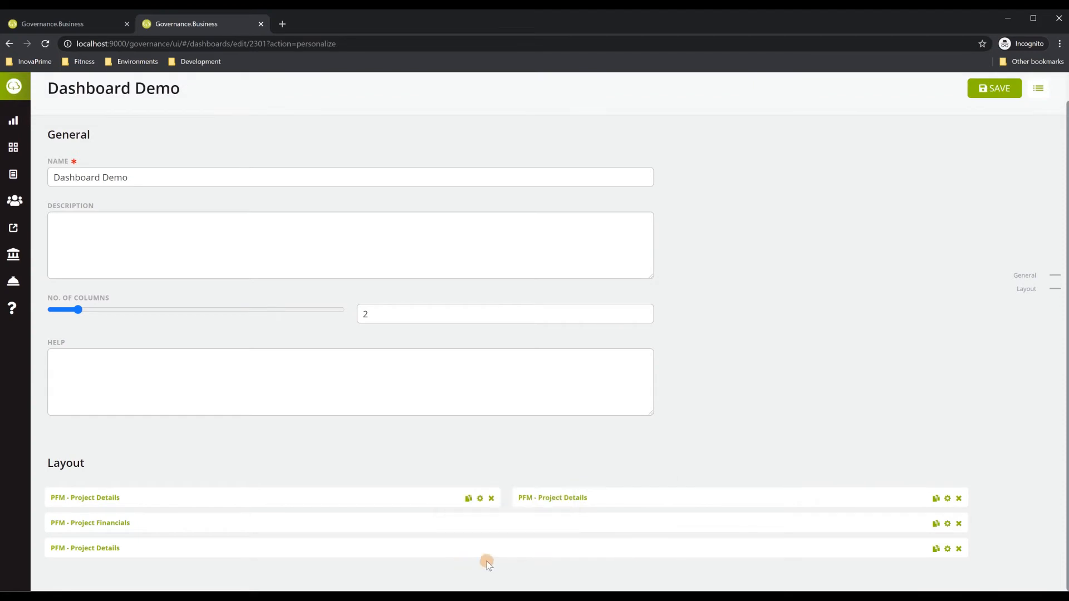
pyautogui.click(480, 499)
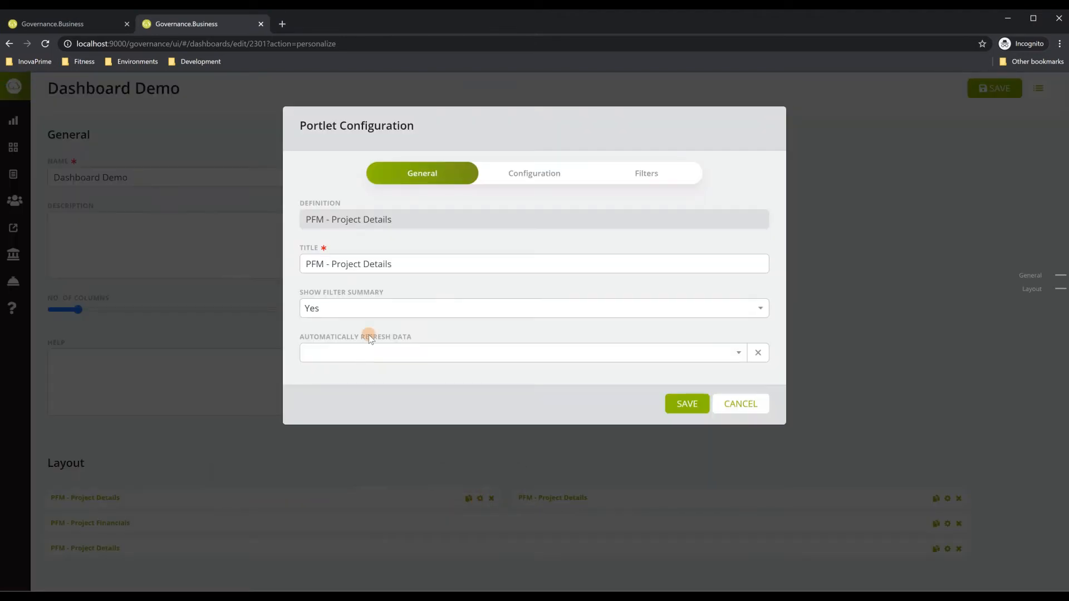
pyautogui.press('BackSpace')
pyautogui.press('BackSpace')
pyautogui.press('BackSpace')
pyautogui.press('BackSpace')
pyautogui.press('BackSpace')
pyautogui.press('BackSpace')
pyautogui.press('BackSpace')
pyautogui.press('BackSpace')
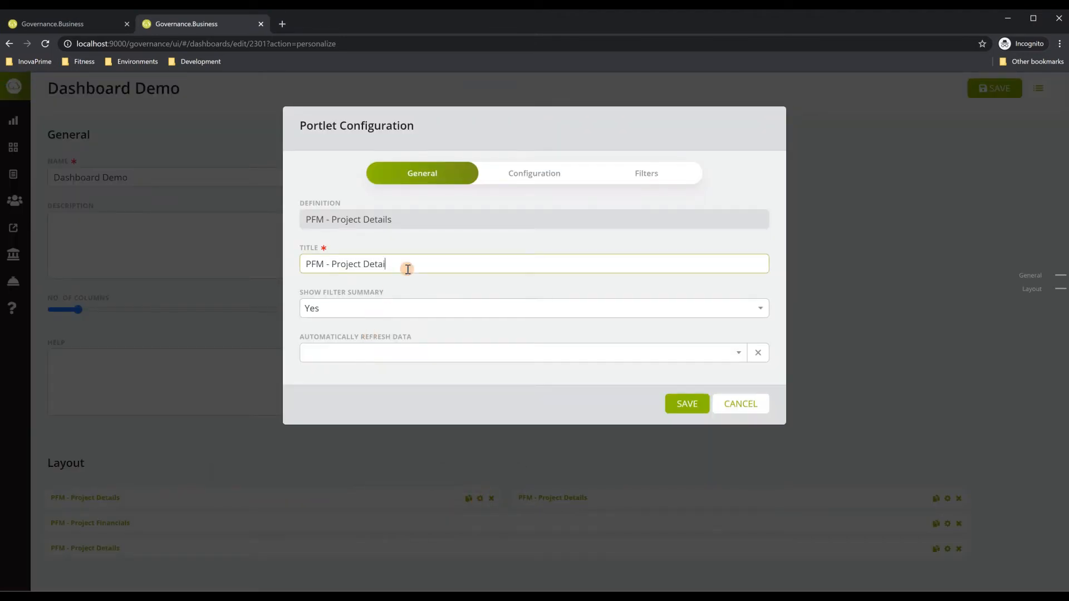
pyautogui.write('s by Status')
pyautogui.press('Home')
pyautogui.hotkey('ctrl', 'shift', 'Right')
pyautogui.hotkey('ctrl', 'shift', 'Right')
pyautogui.press('BackSpace')
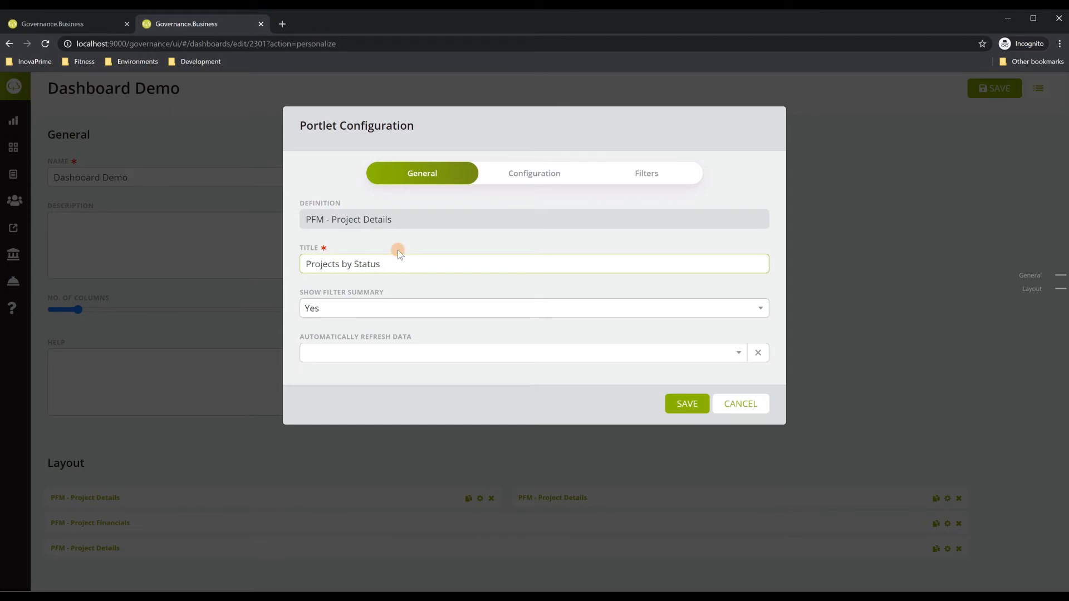
pyautogui.click(375, 307)
pyautogui.click(351, 349)
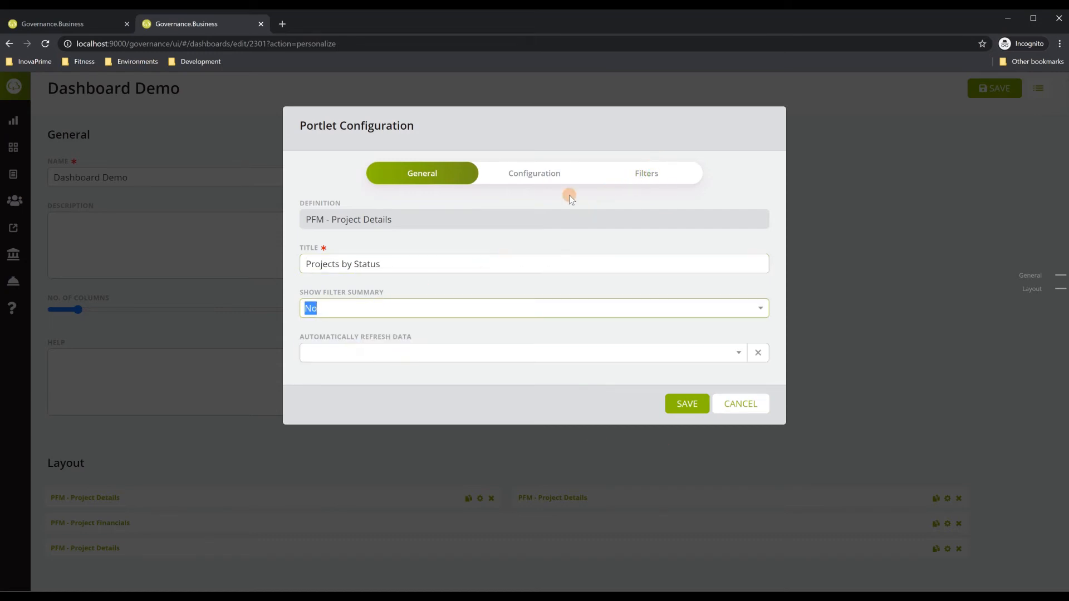
# Step: Set the display type of the Projects by Status portlet to Pie
pyautogui.click(545, 177)
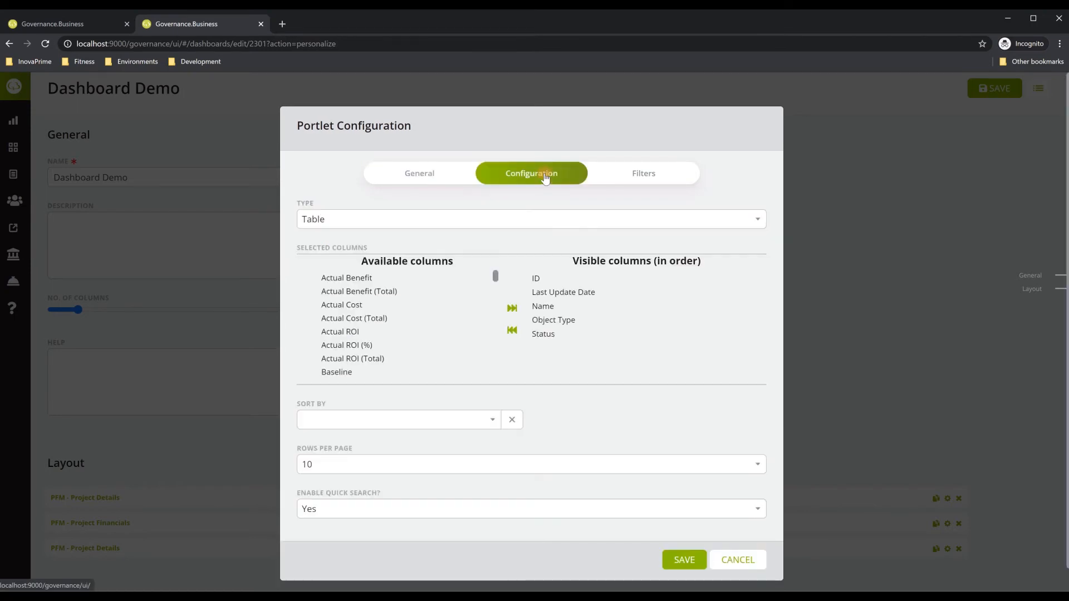
pyautogui.click(368, 215)
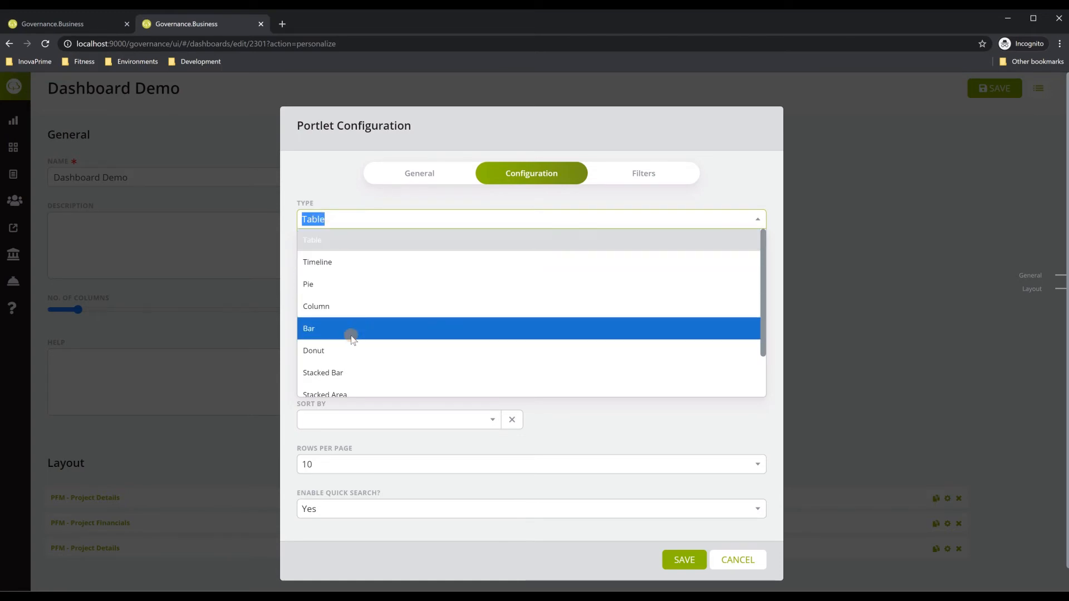
pyautogui.scroll(-3, 406, 326)
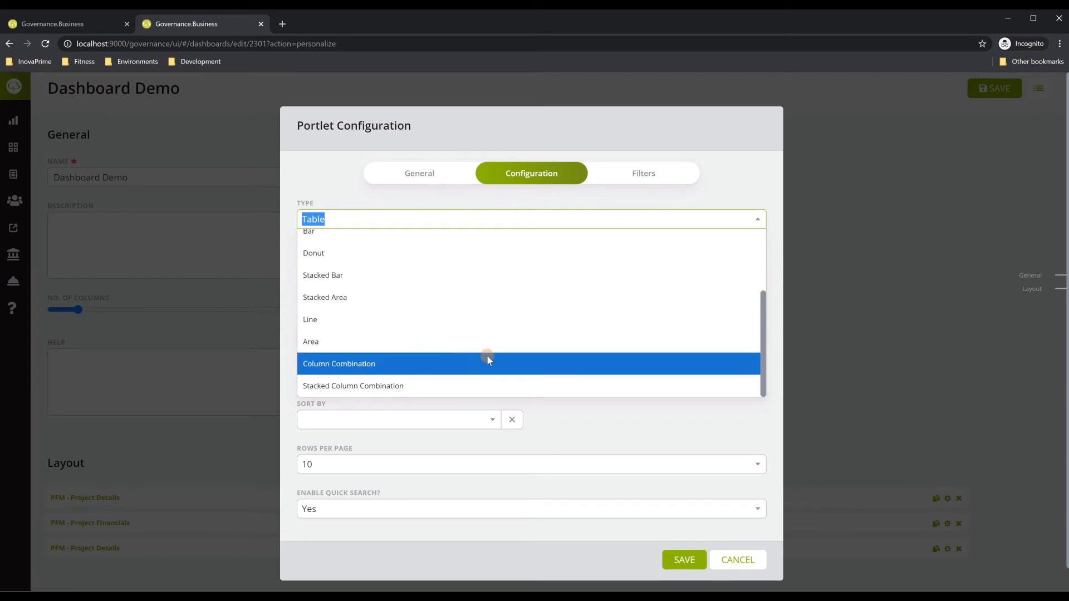
pyautogui.scroll(3, 485, 355)
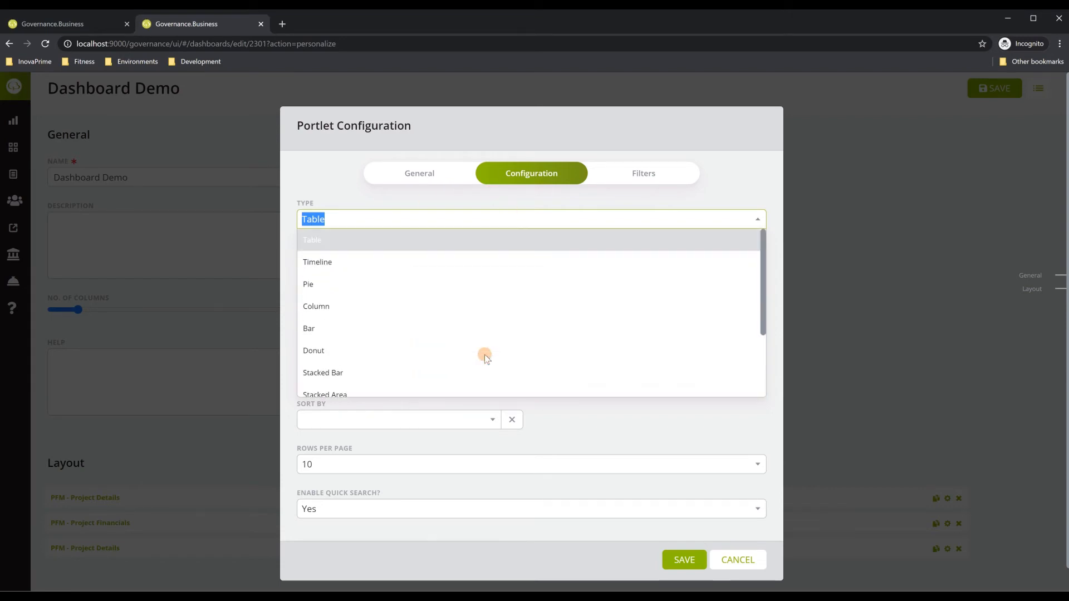
pyautogui.click(358, 288)
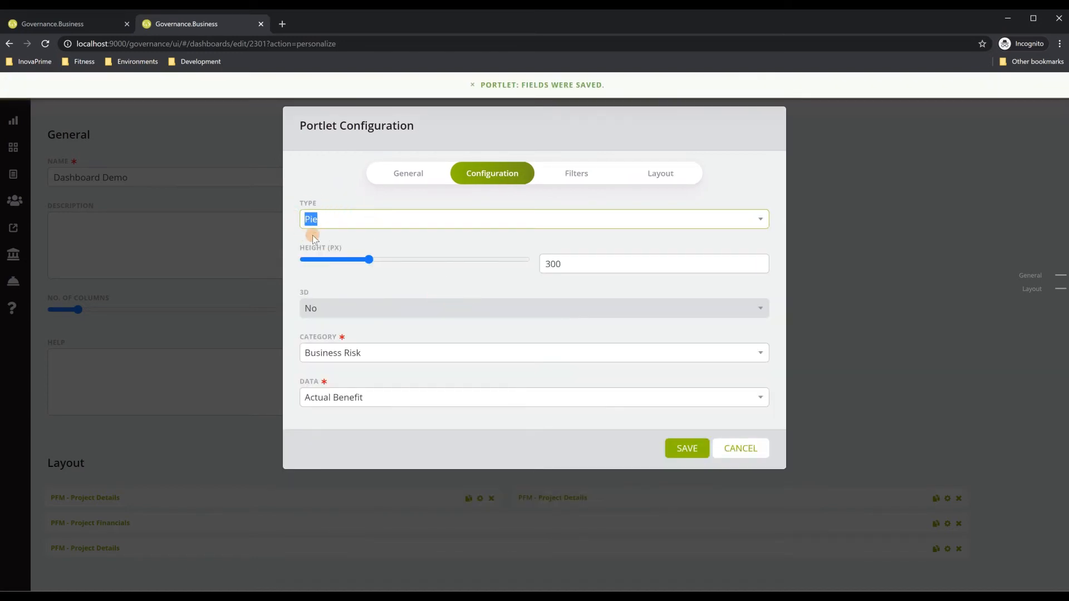
# Step: For the Projects by Status pie chart, set the category to Status and the data to Count
pyautogui.click(355, 198)
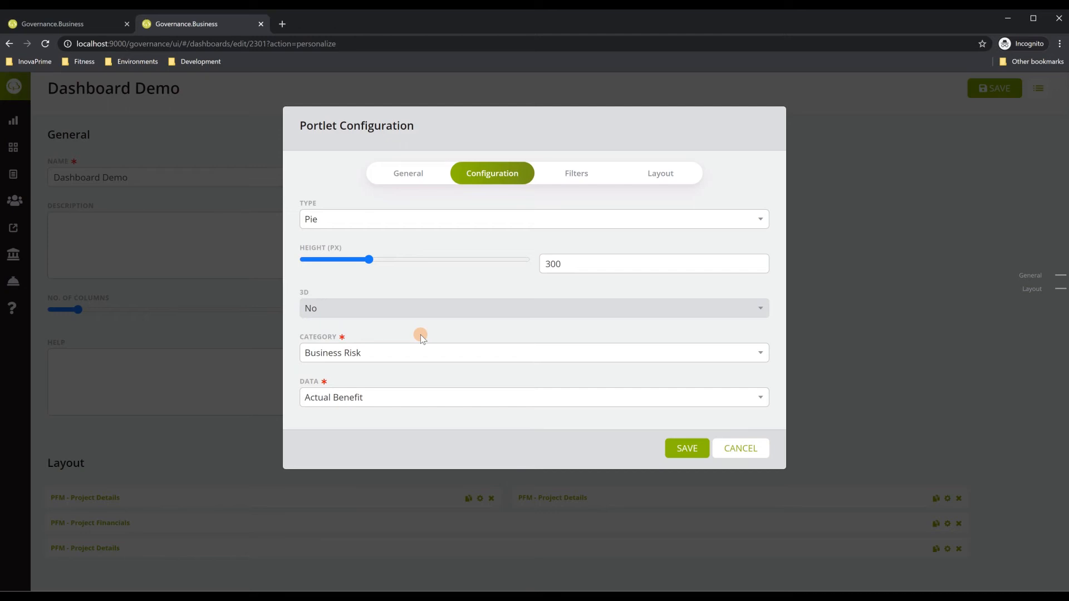
pyautogui.click(392, 352)
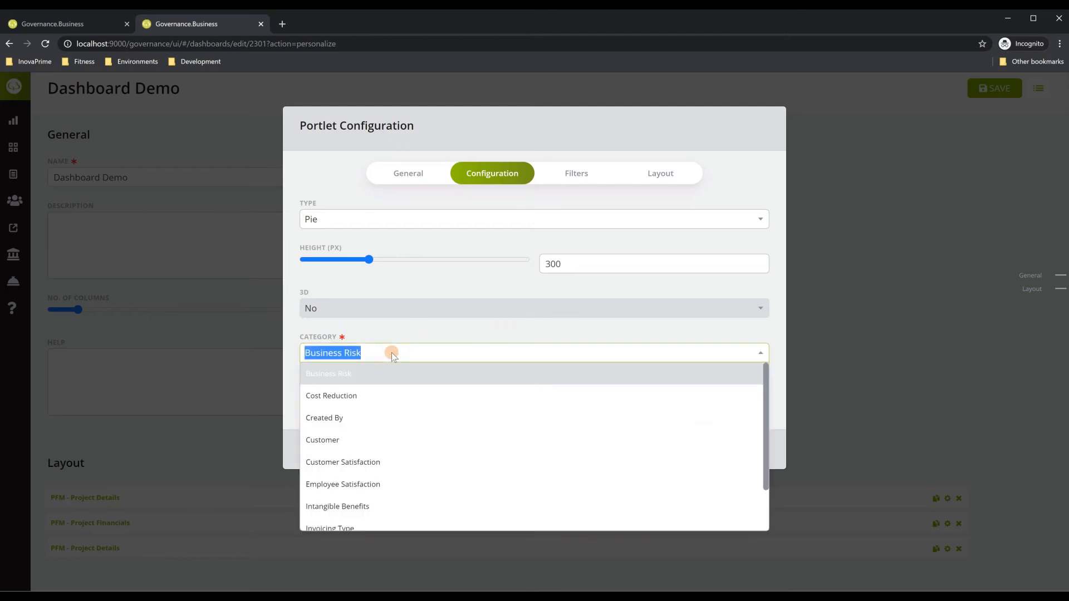
pyautogui.write('status')
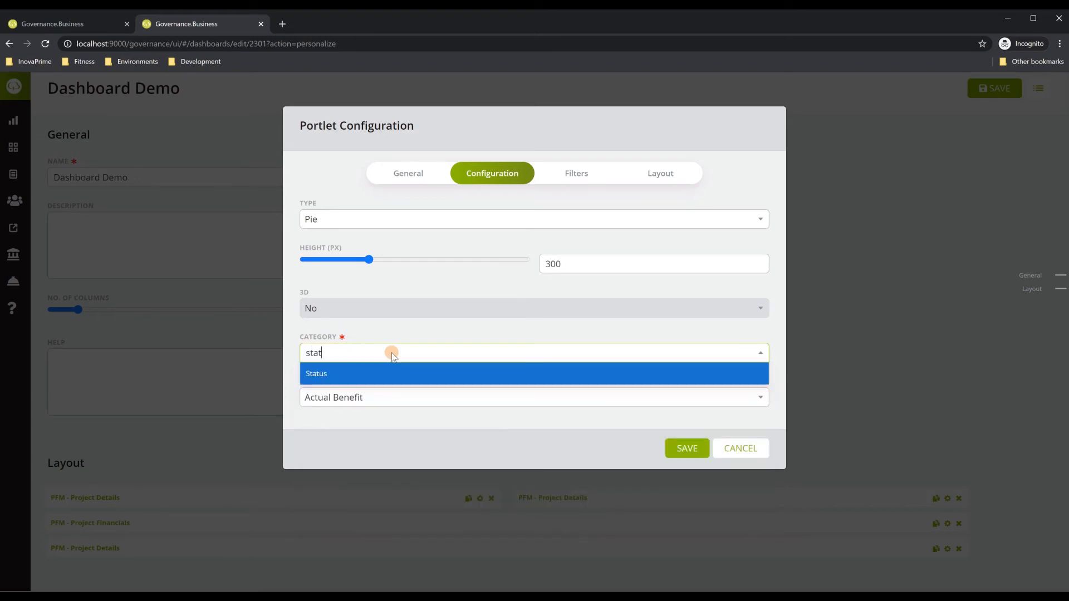
pyautogui.click(382, 373)
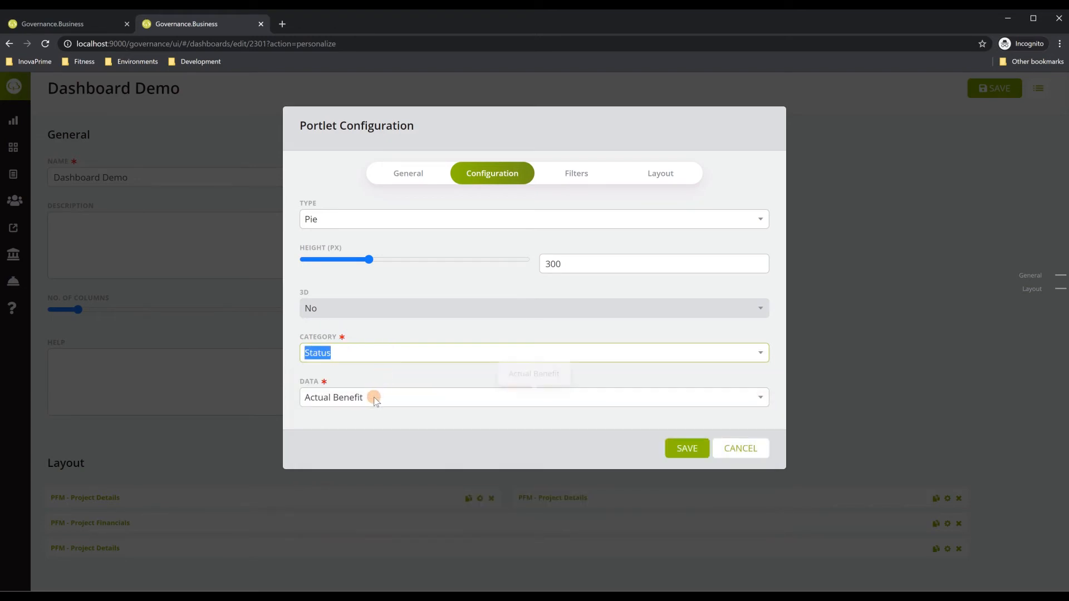
pyautogui.click(373, 397)
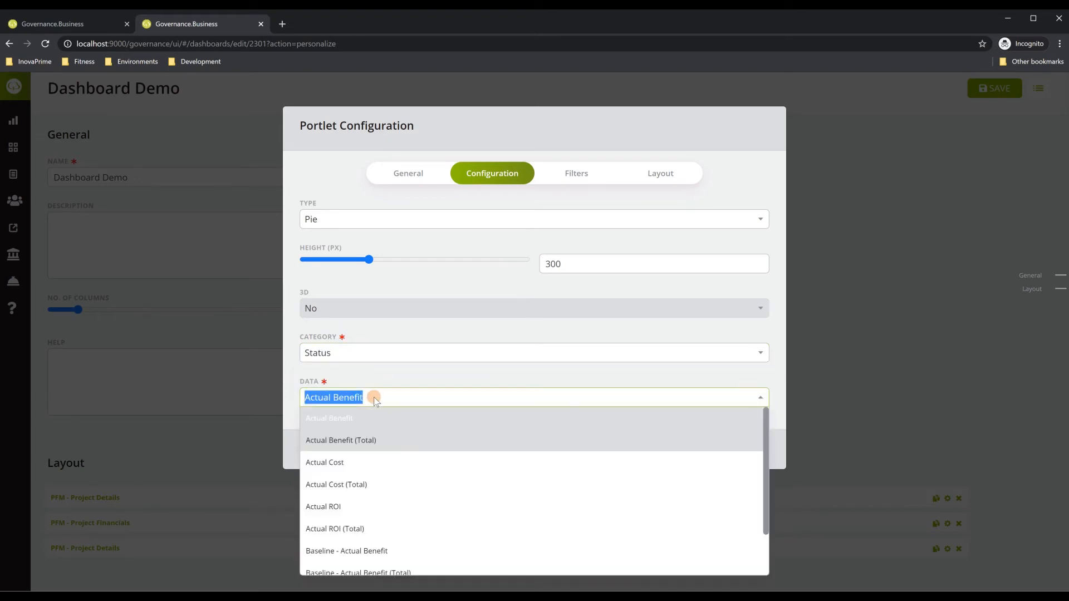
pyautogui.write('count')
pyautogui.press('Return')
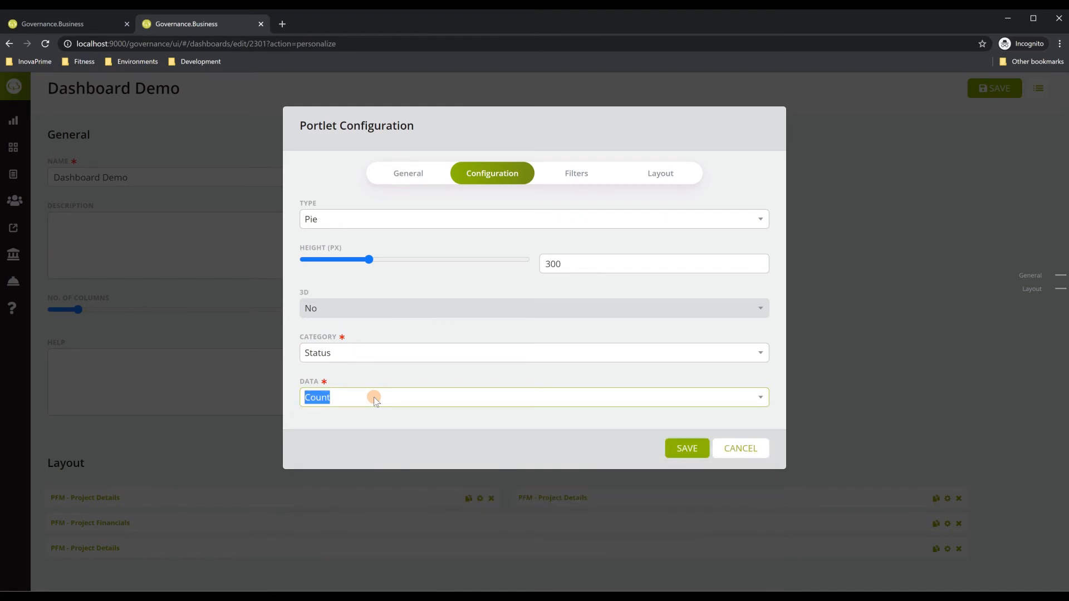
pyautogui.click(499, 278)
# Step: Review the available filters and layout options of the pie chart portlet, and save its configuration
pyautogui.click(566, 177)
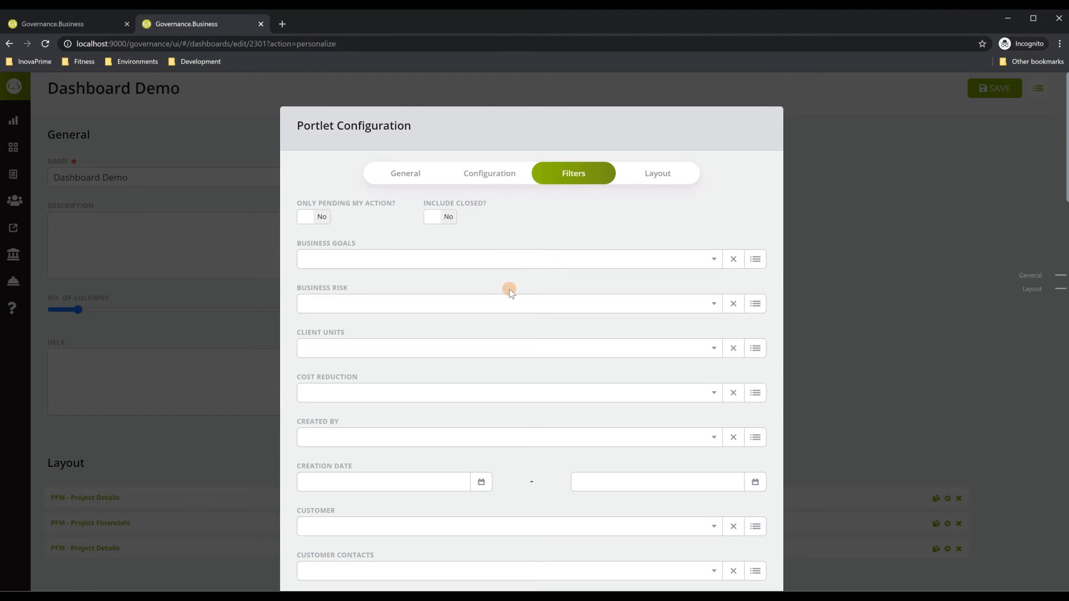
pyautogui.scroll(-4, 567, 342)
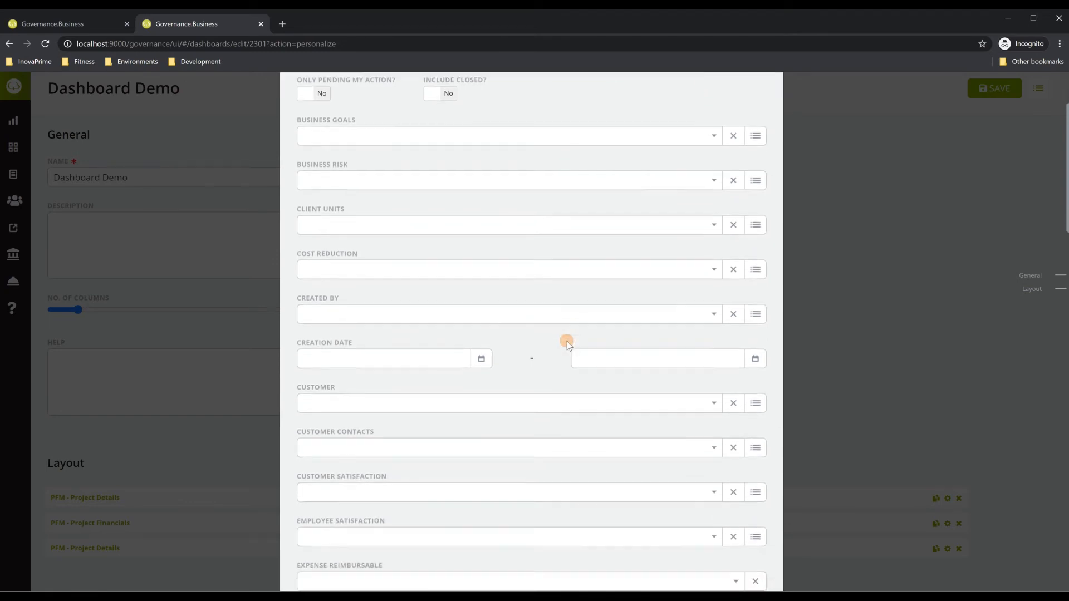
pyautogui.scroll(-12, 566, 342)
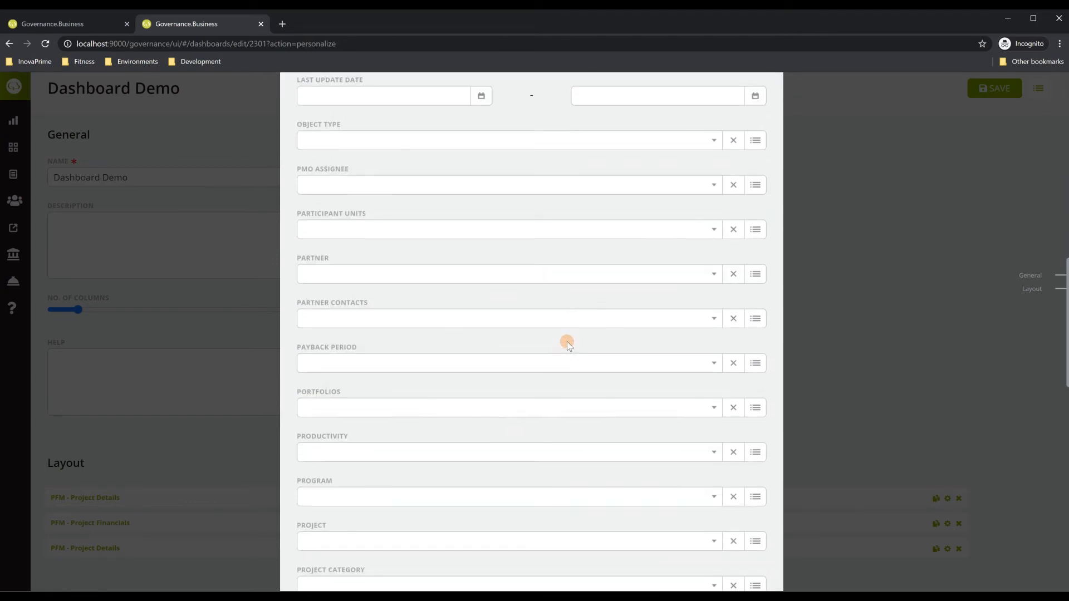
pyautogui.scroll(-11, 567, 341)
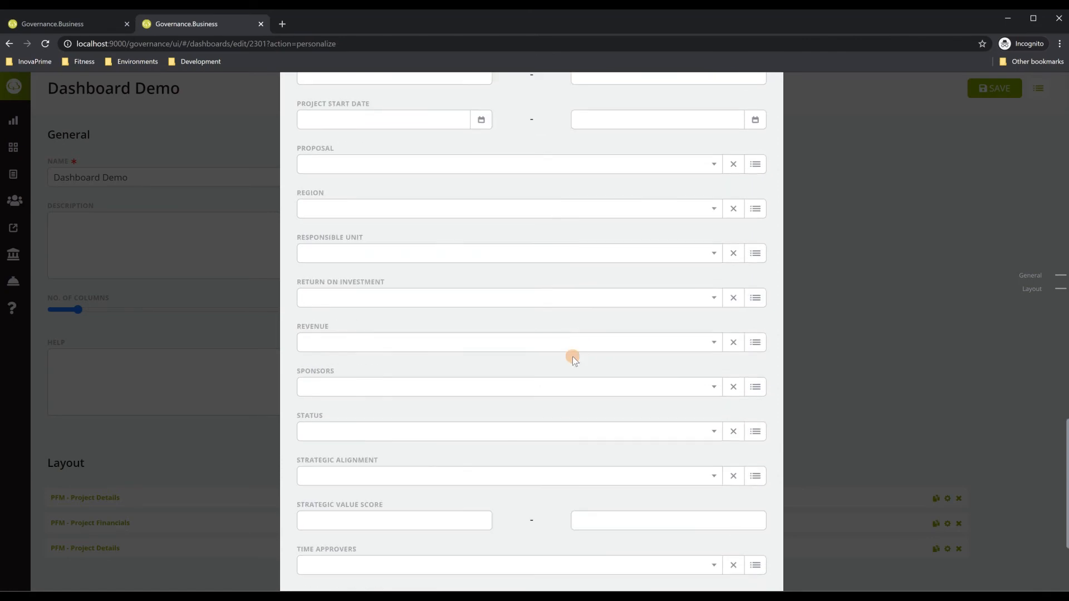
pyautogui.scroll(20, 585, 399)
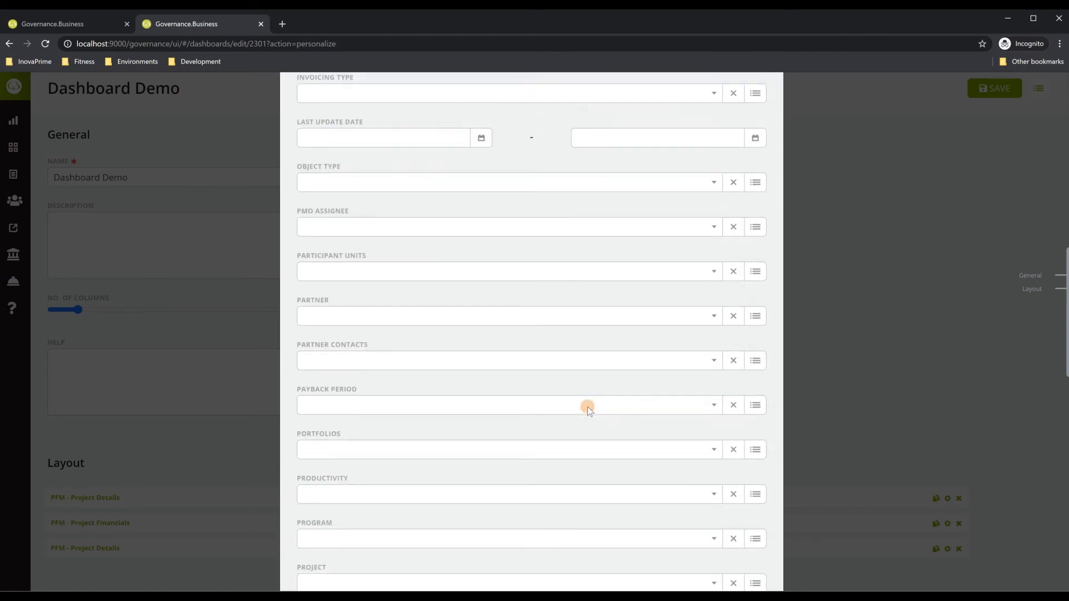
pyautogui.scroll(8, 590, 410)
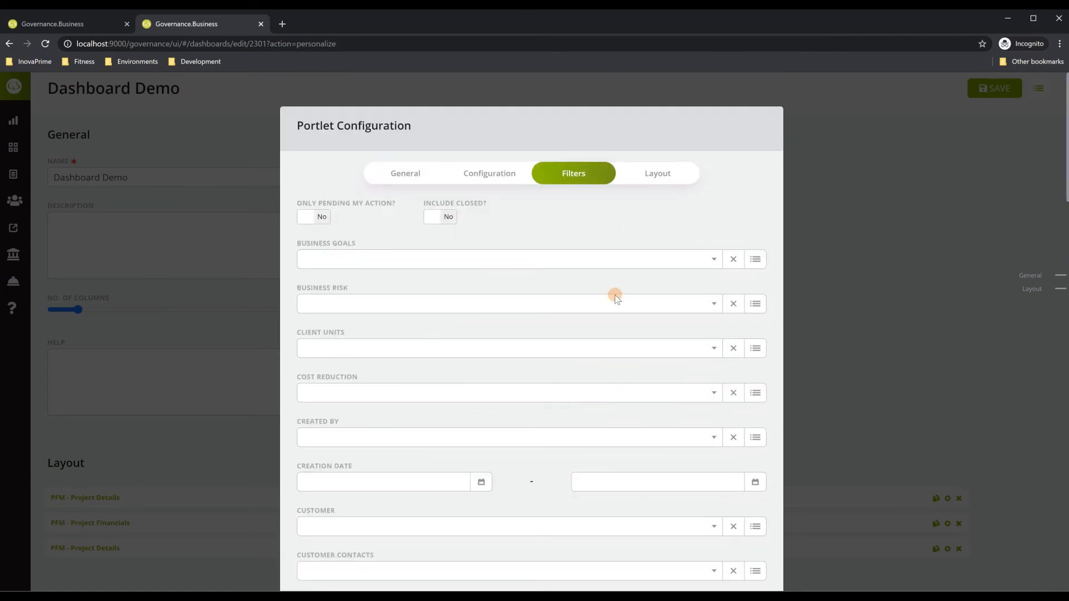
pyautogui.click(672, 175)
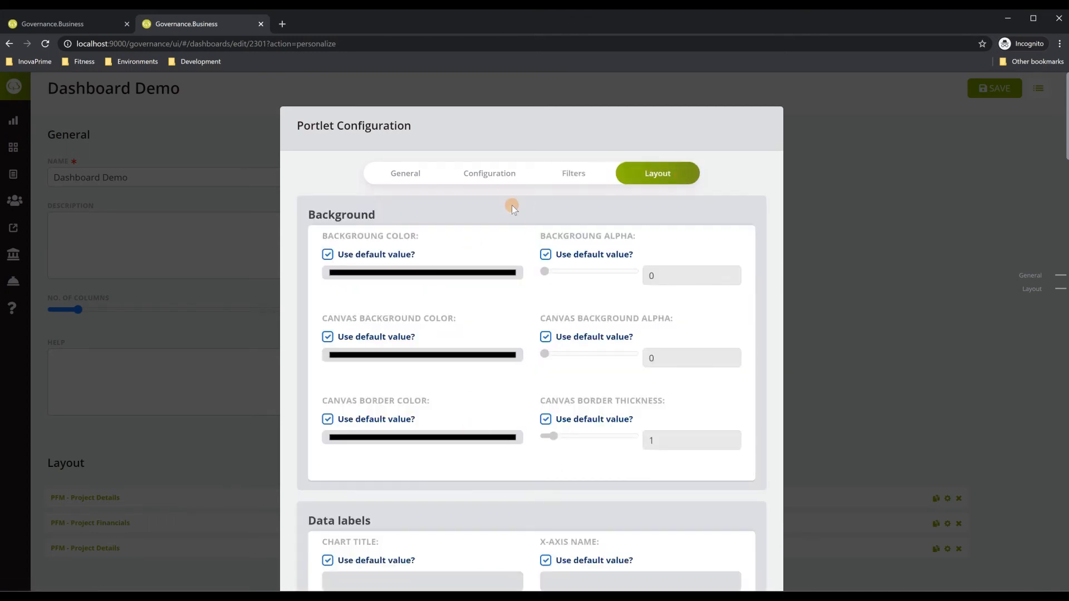
pyautogui.click(501, 174)
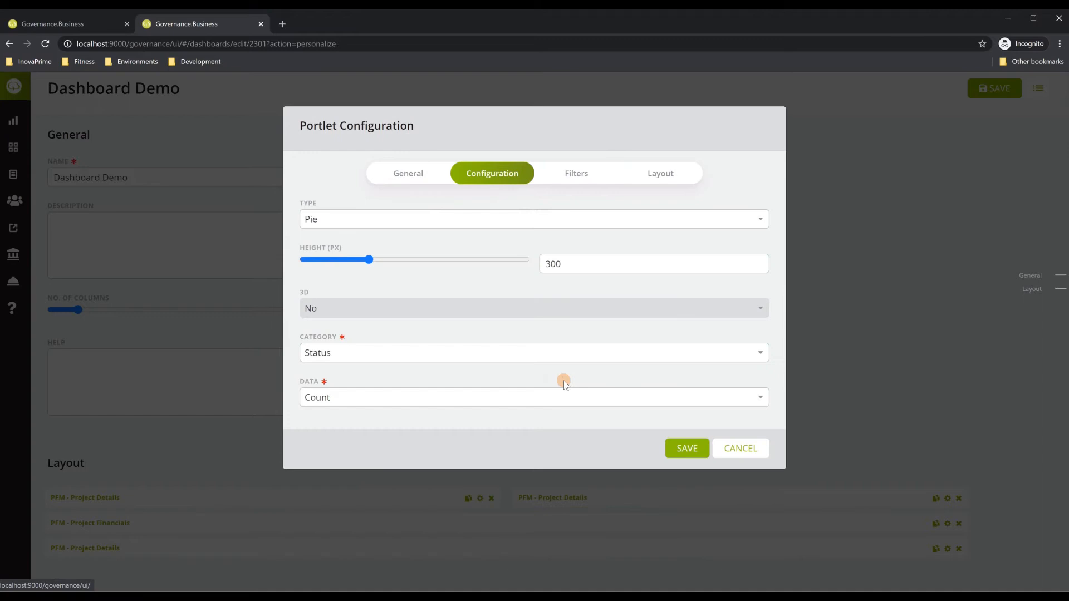
pyautogui.click(694, 452)
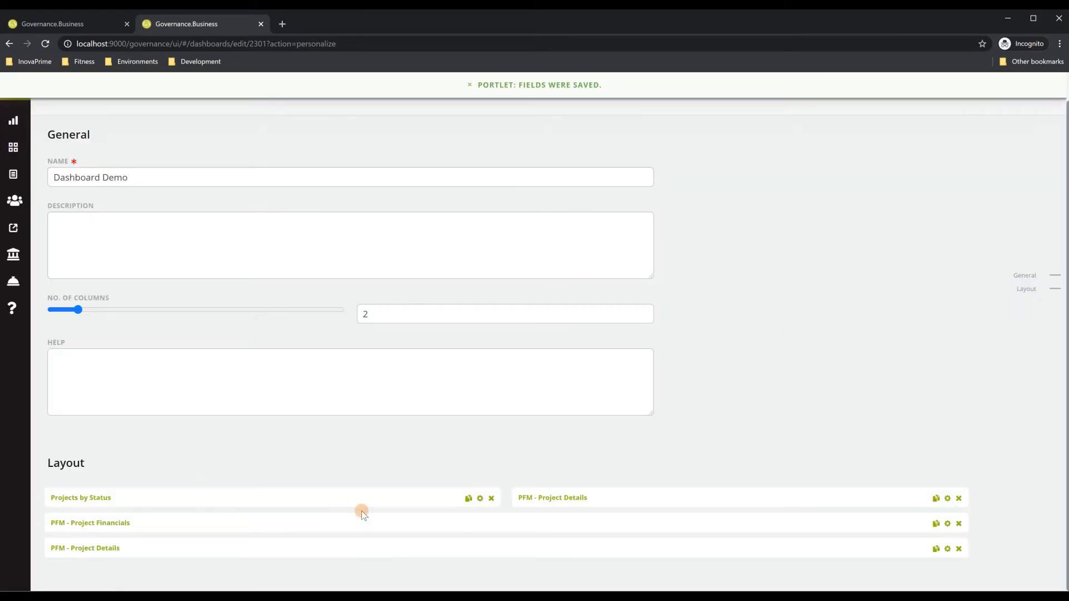
# Step: Open the configuration of the PFM - Project Details portlet in the second column and select its title text for replacement
pyautogui.click(947, 498)
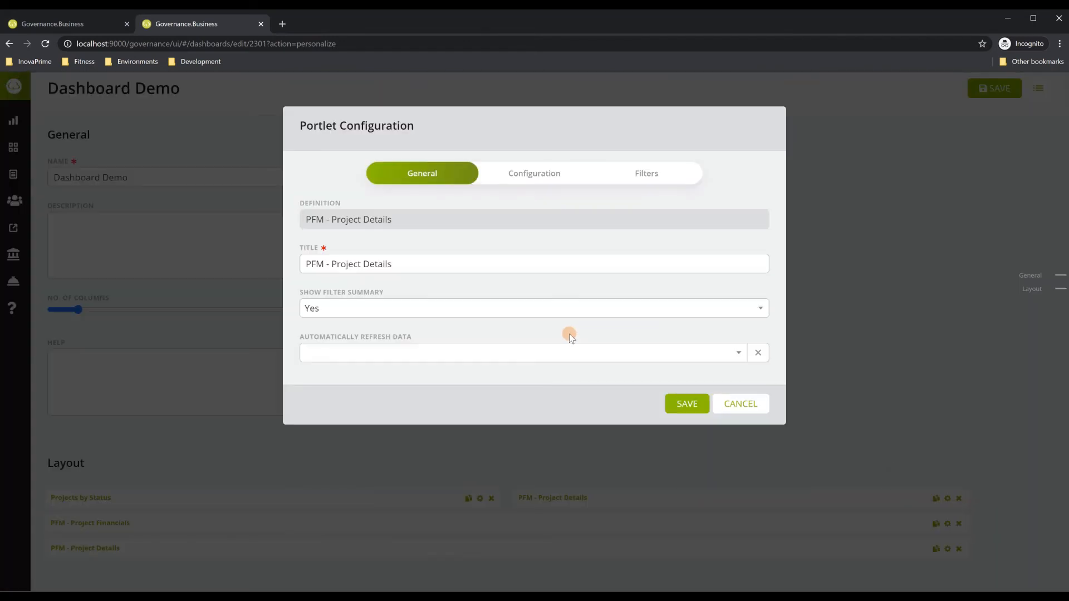
pyautogui.moveTo(411, 263); pyautogui.dragTo(293, 266)
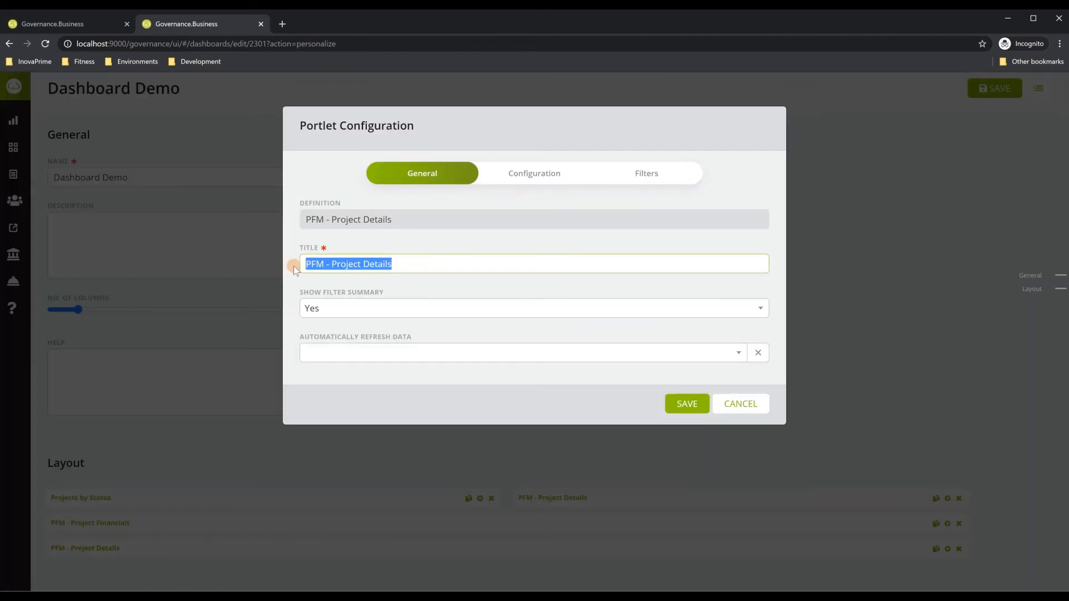
pyautogui.write('Project by')
pyautogui.press('BackSpace')
pyautogui.press('BackSpace')
pyautogui.press('BackSpace')
pyautogui.press('BackSpace')
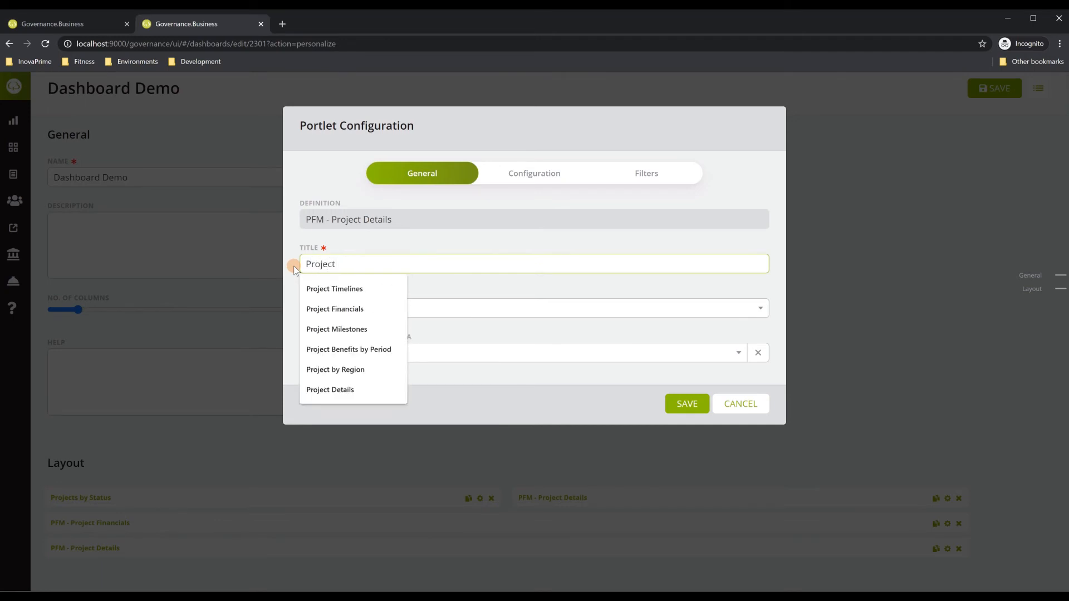
pyautogui.write('s by')
pyautogui.press('BackSpace')
pyautogui.press('BackSpace')
pyautogui.press('BackSpace')
pyautogui.press('BackSpace')
pyautogui.press('BackSpace')
pyautogui.press('BackSpace')
pyautogui.press('BackSpace')
pyautogui.press('BackSpace')
pyautogui.press('BackSpace')
pyautogui.press('BackSpace')
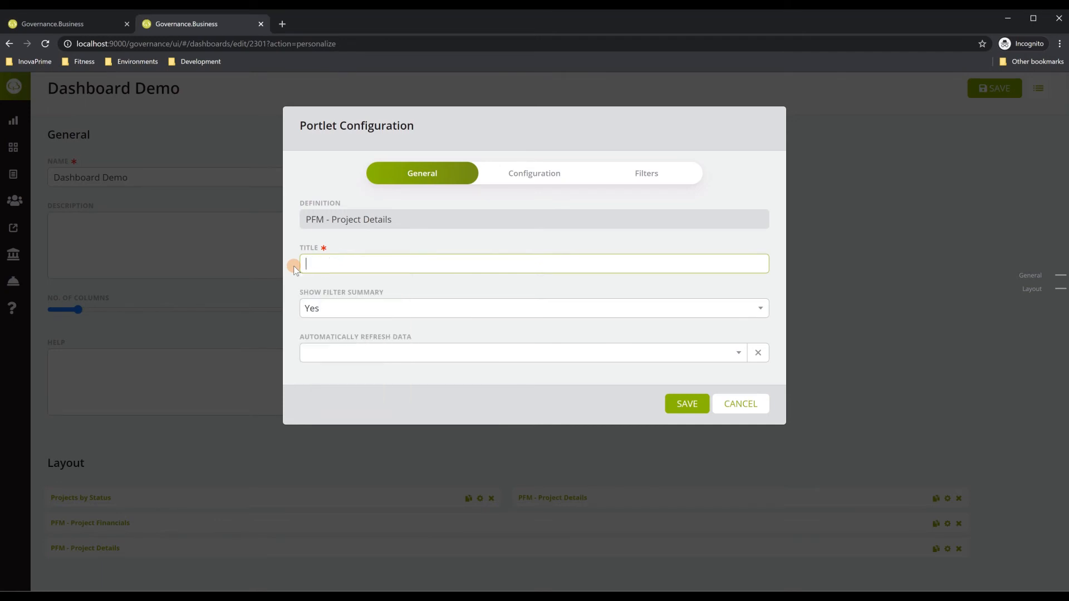
# Step: Set the portlet's title to "Planned Cost by Responsible Unit" and Show Filter Summary to No
pyautogui.write('Planned Cost by Responsible Unit')
pyautogui.click(357, 308)
pyautogui.click(346, 349)
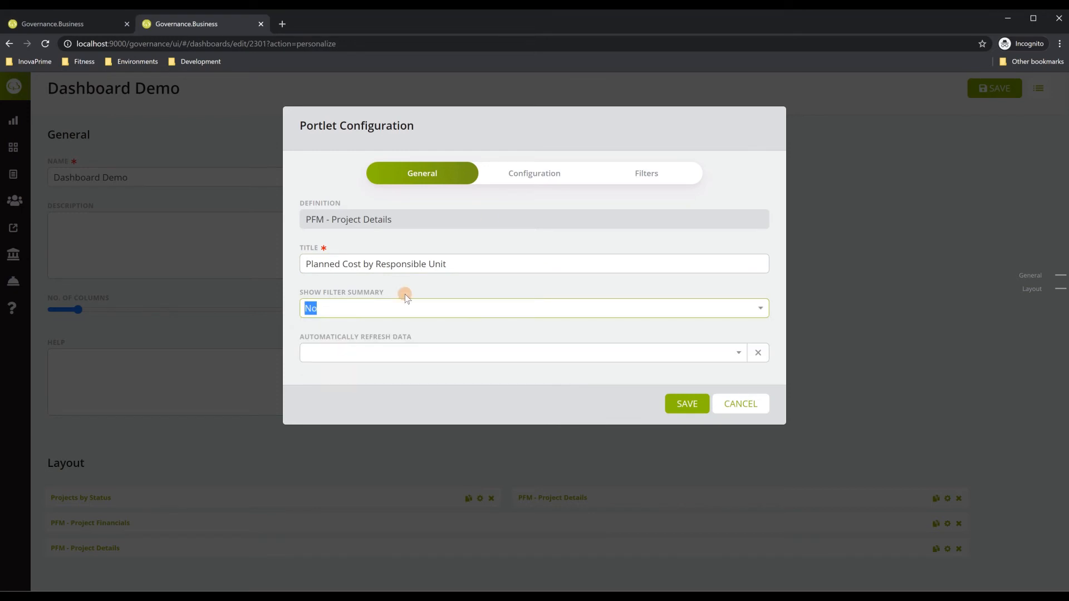
# Step: Set the display type of the Planned Cost by Responsible Unit portlet to Bar and its category to Responsible Unit
pyautogui.click(523, 182)
pyautogui.click(400, 222)
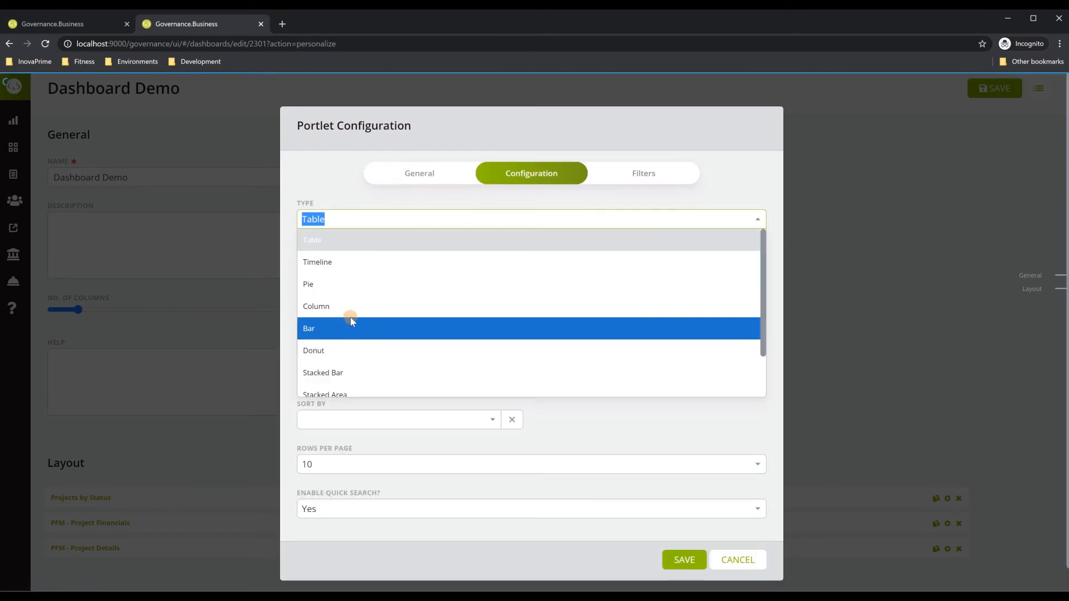
pyautogui.click(345, 322)
pyautogui.click(371, 351)
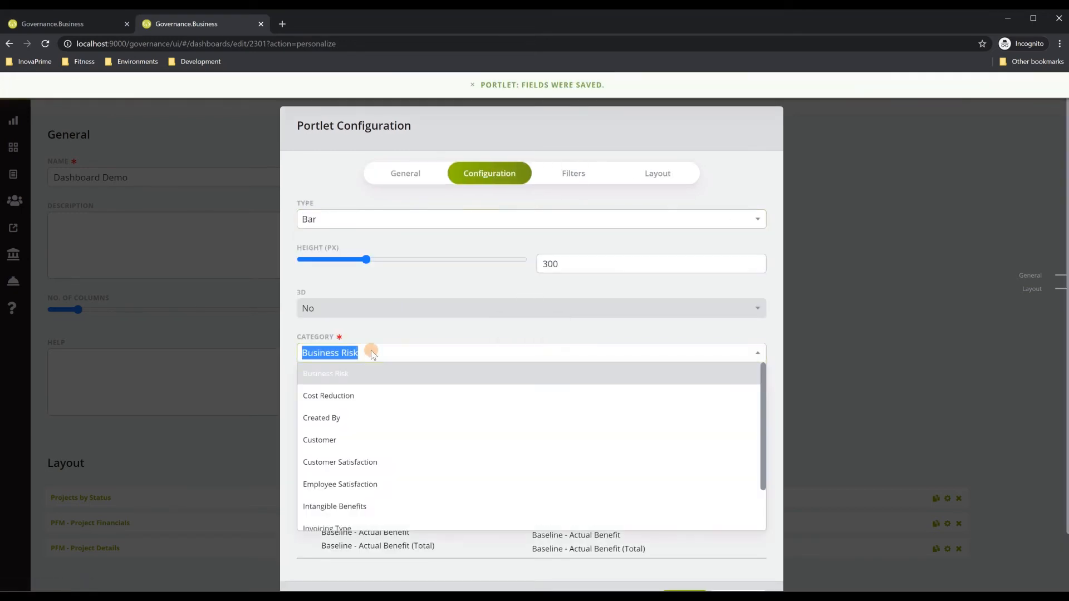
pyautogui.write('res')
pyautogui.press('Return')
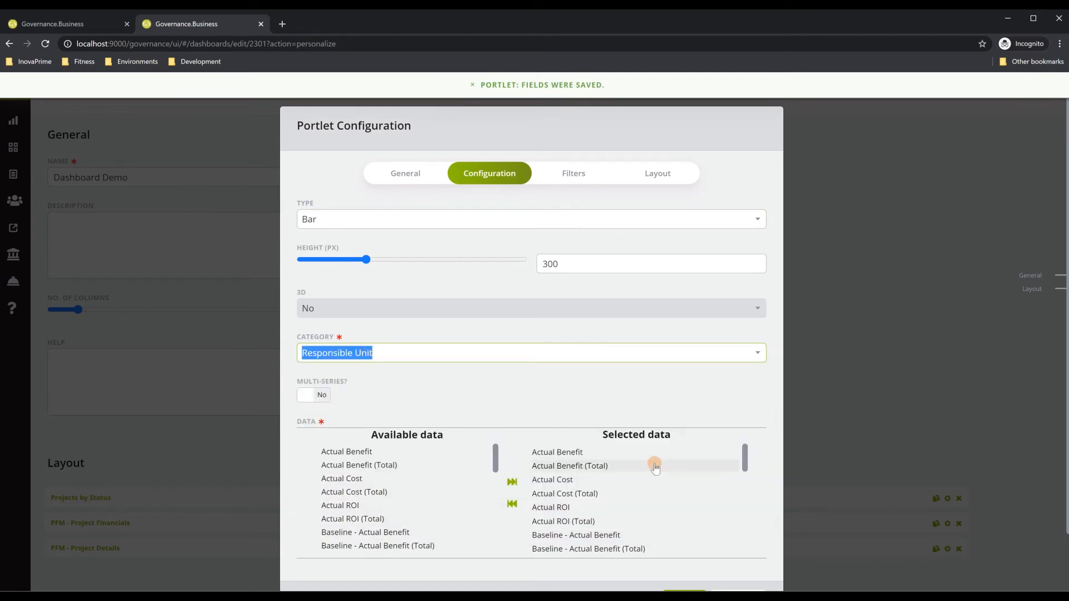
# Step: Remove every entry except Planned Cost from the bar chart's selected data
pyautogui.doubleClick(581, 453)
pyautogui.doubleClick(582, 453)
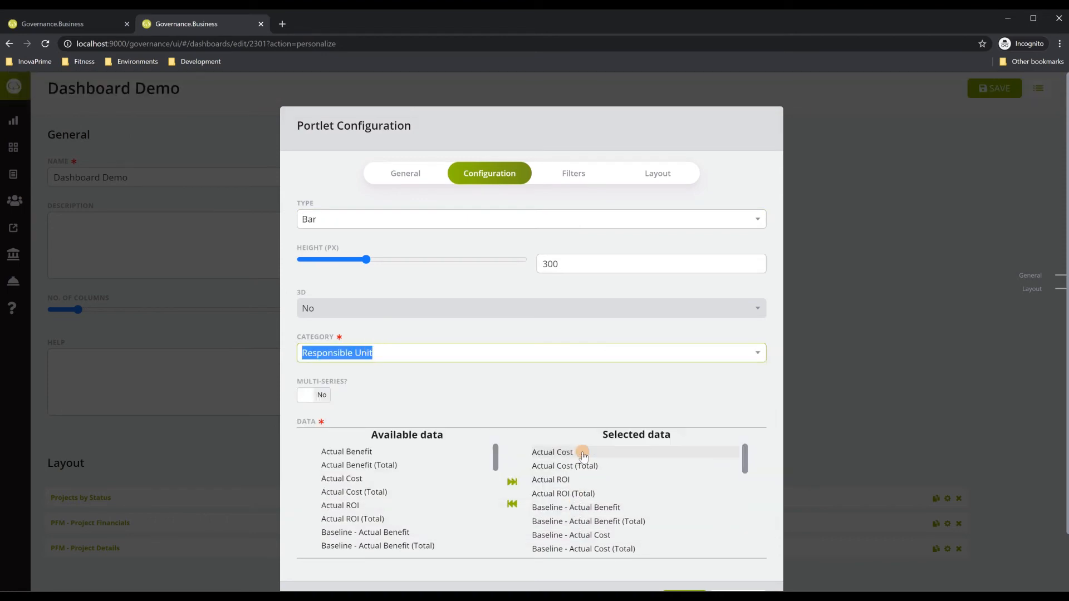
pyautogui.doubleClick(582, 454)
pyautogui.doubleClick(583, 454)
pyautogui.doubleClick(582, 453)
pyautogui.doubleClick(583, 453)
pyautogui.doubleClick(582, 454)
pyautogui.doubleClick(582, 453)
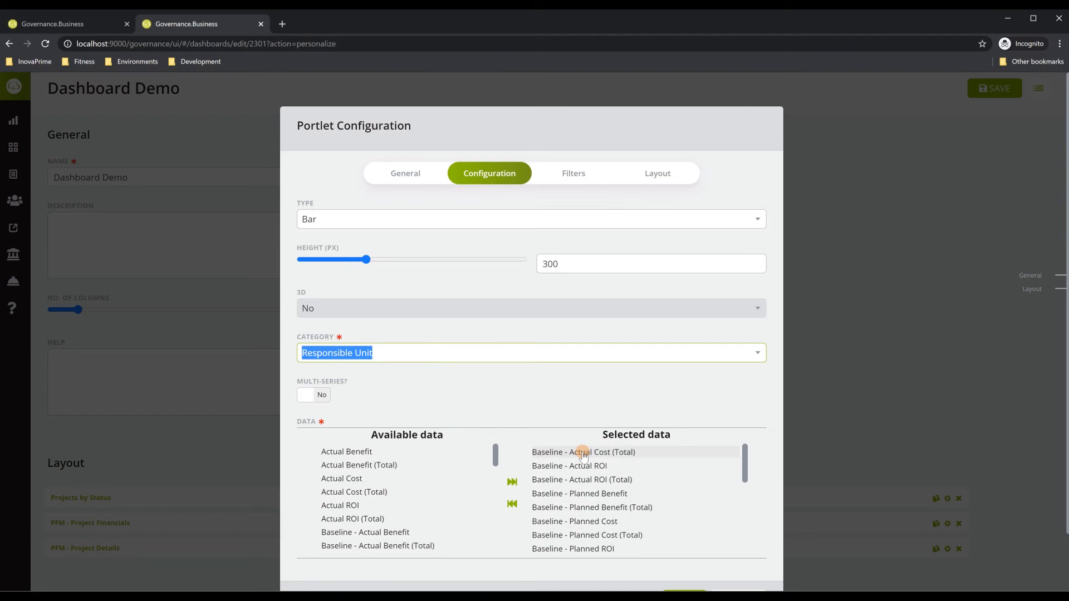
pyautogui.doubleClick(583, 453)
pyautogui.doubleClick(583, 453)
pyautogui.doubleClick(583, 453)
pyautogui.doubleClick(583, 454)
pyautogui.doubleClick(582, 453)
pyautogui.doubleClick(583, 453)
pyautogui.doubleClick(582, 453)
pyautogui.doubleClick(582, 453)
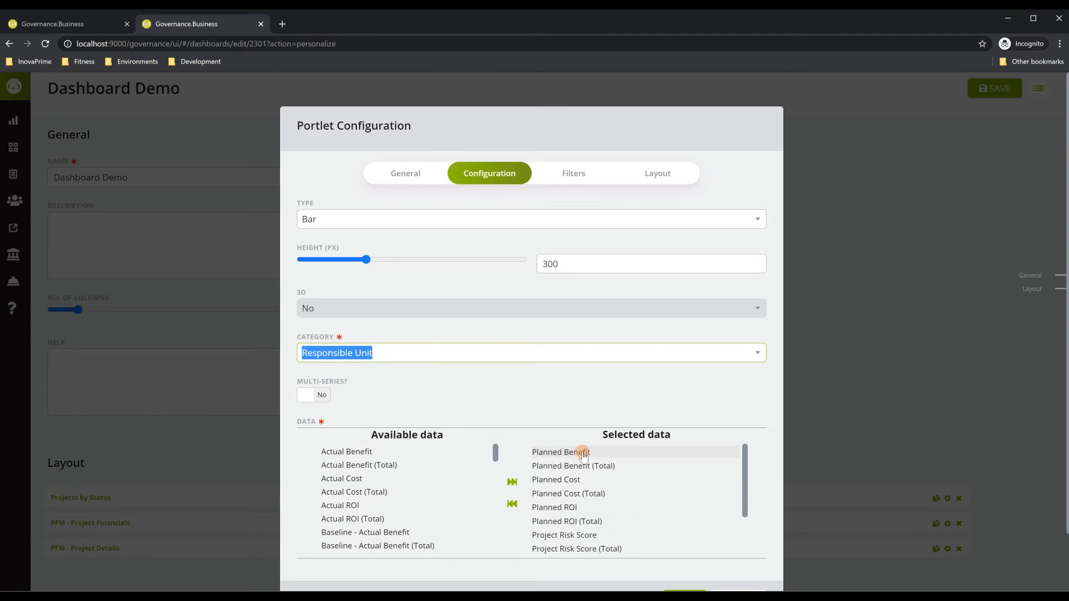
pyautogui.doubleClick(582, 453)
pyautogui.doubleClick(583, 454)
pyautogui.doubleClick(583, 465)
pyautogui.doubleClick(583, 465)
pyautogui.doubleClick(583, 466)
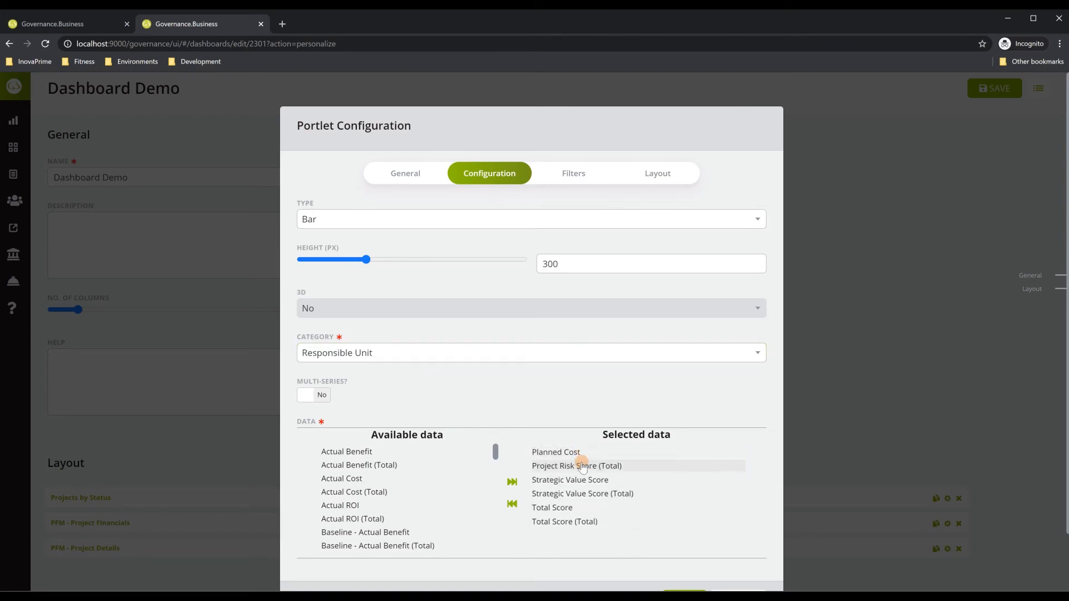
pyautogui.doubleClick(583, 466)
pyautogui.doubleClick(582, 465)
pyautogui.doubleClick(583, 465)
pyautogui.doubleClick(583, 466)
pyautogui.doubleClick(583, 466)
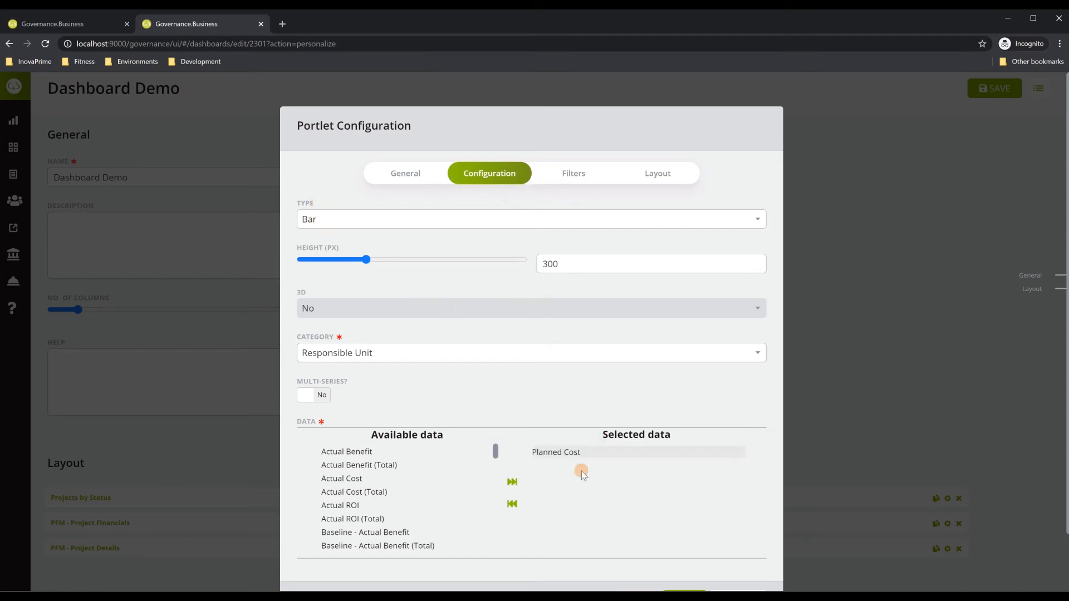
# Step: Add Actual Cost to the bar chart's selected data and save the portlet configuration
pyautogui.doubleClick(390, 478)
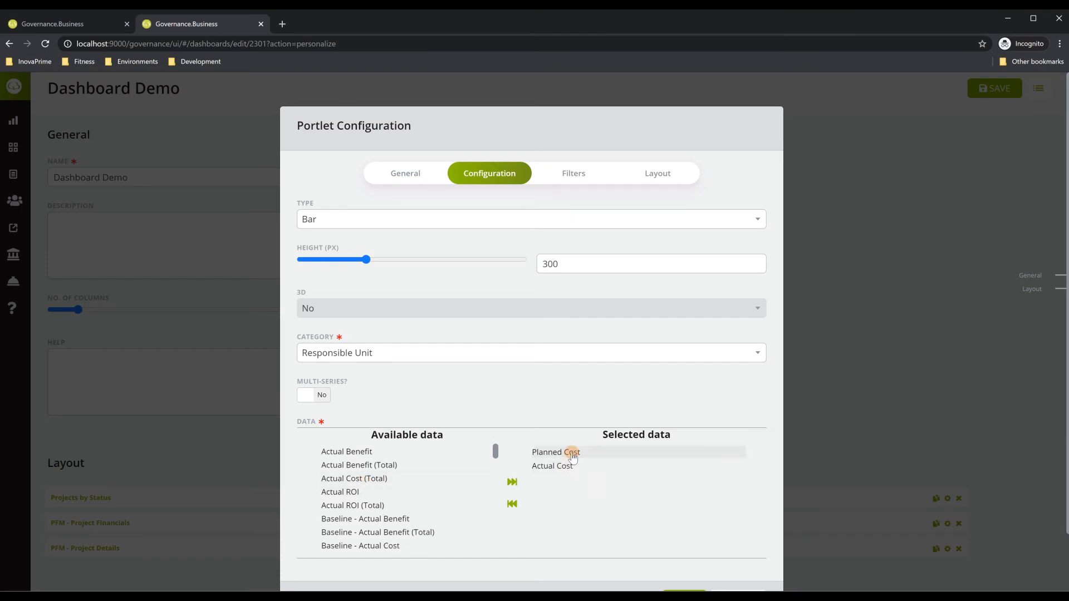
pyautogui.scroll(-2, 656, 474)
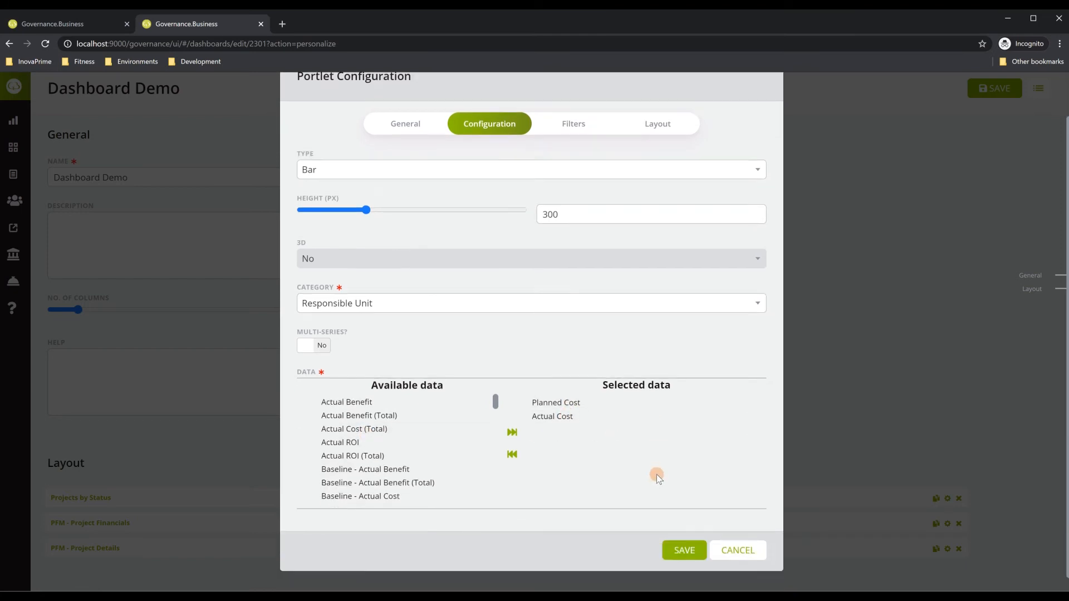
pyautogui.click(686, 537)
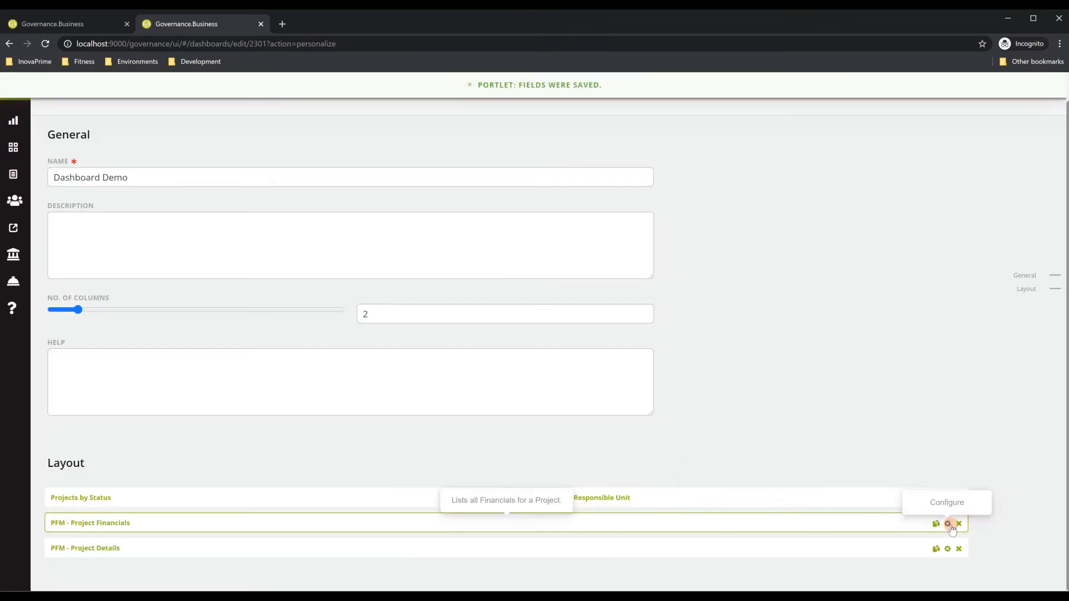
# Step: Open the configuration of the PFM - Project Financials portlet and set its display type to Column Combination
pyautogui.click(947, 524)
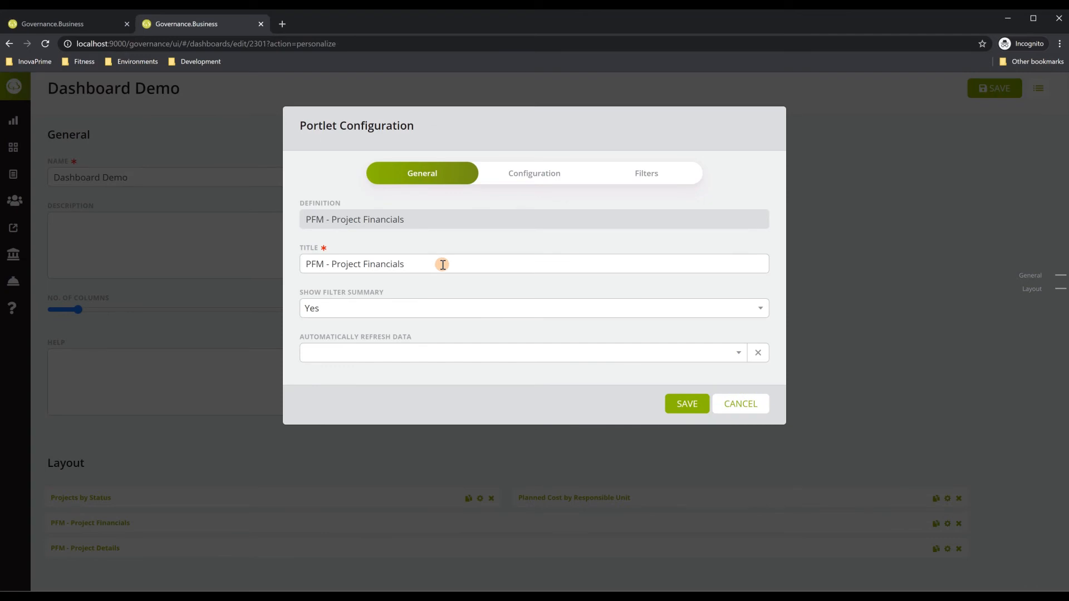
pyautogui.moveTo(442, 264); pyautogui.dragTo(292, 262)
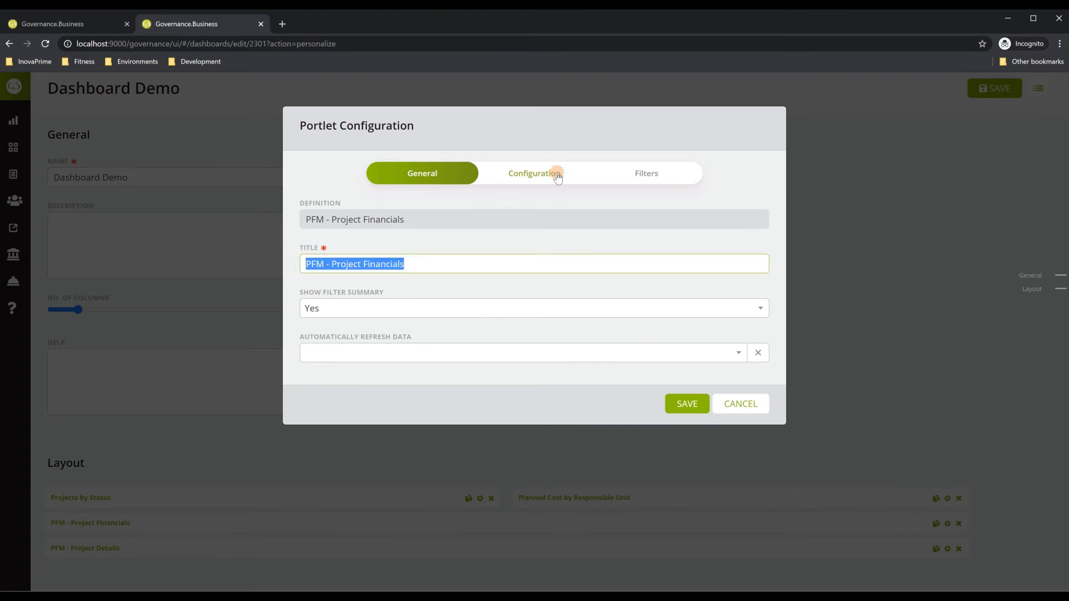
pyautogui.click(557, 175)
pyautogui.click(401, 219)
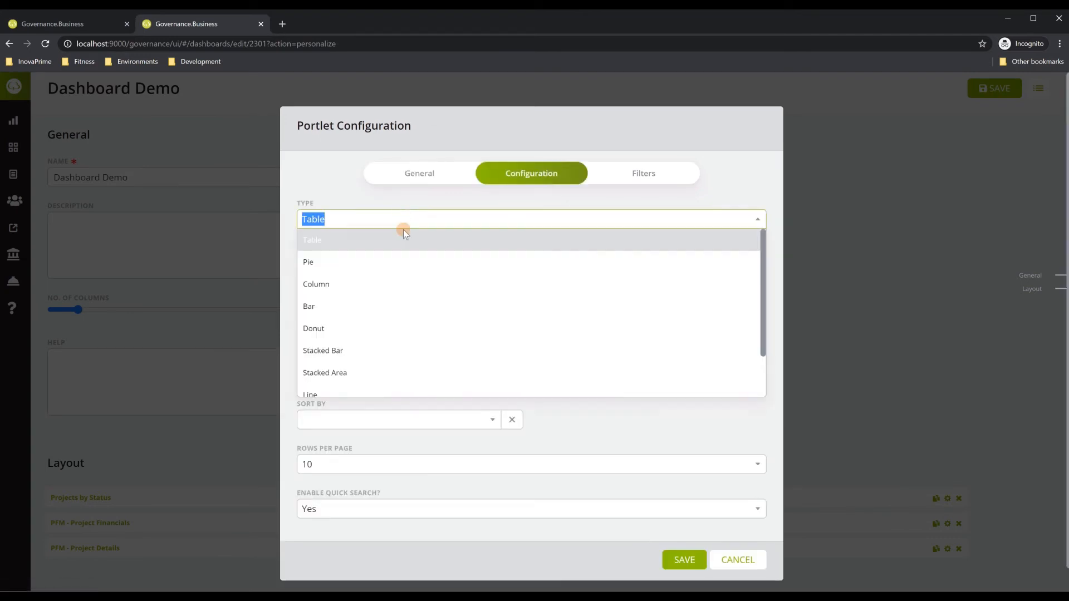
pyautogui.scroll(-2, 404, 322)
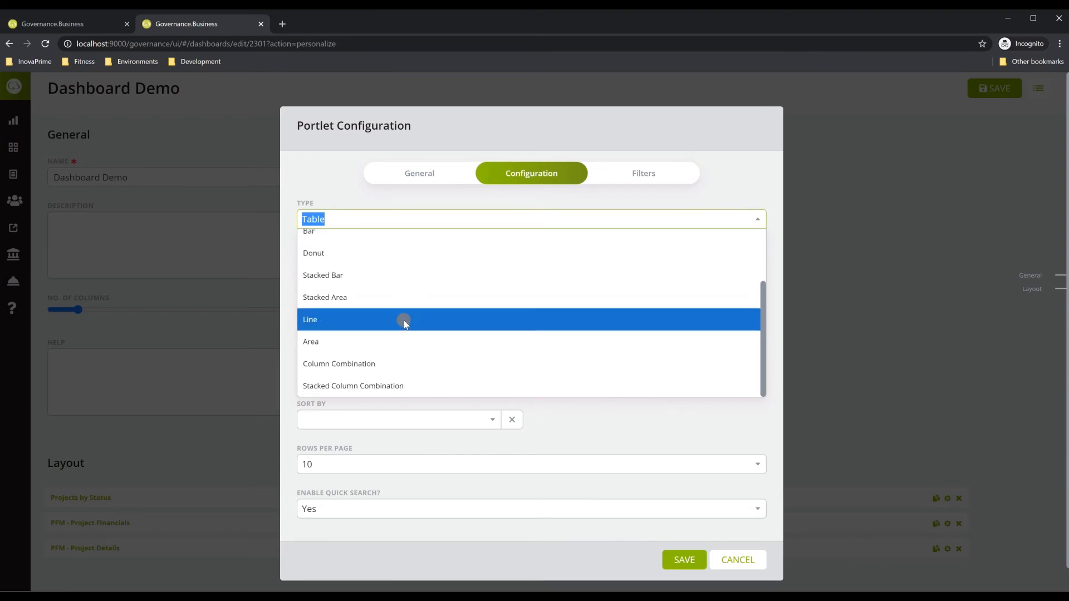
pyautogui.click(383, 363)
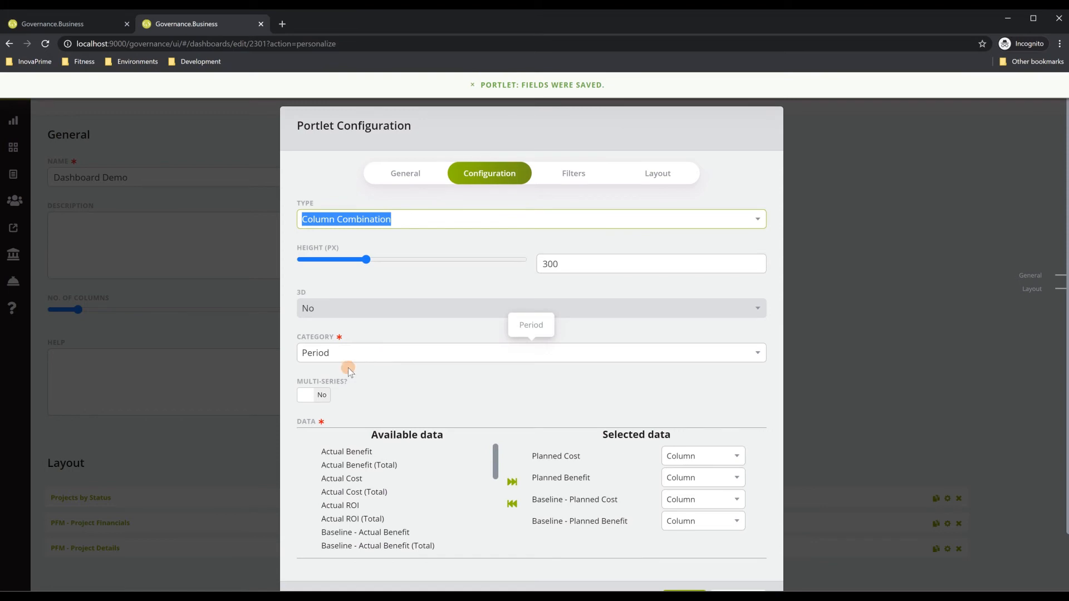
pyautogui.click(316, 396)
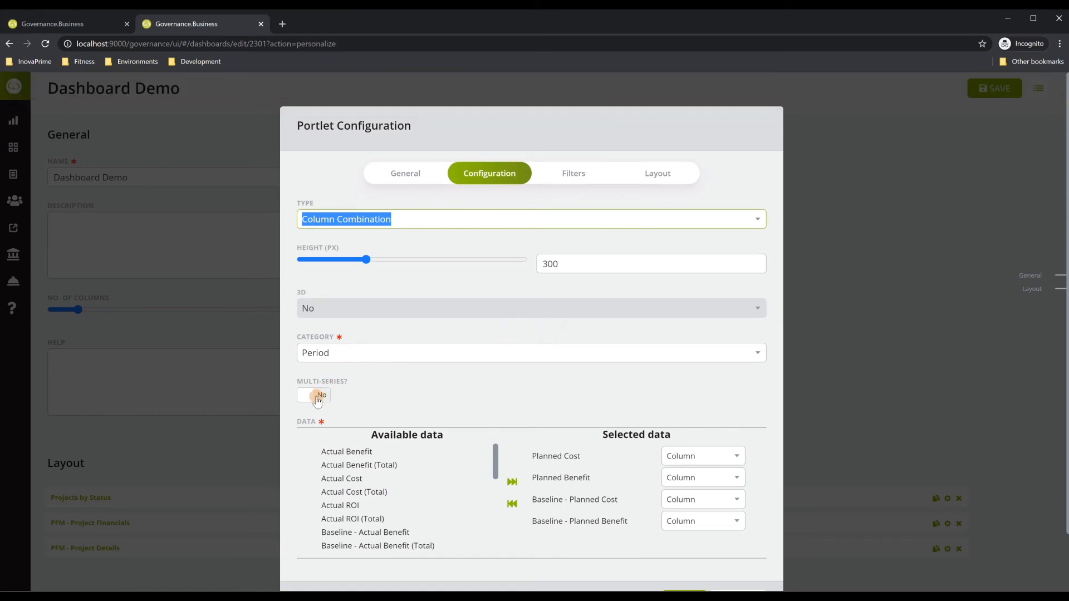
pyautogui.click(362, 353)
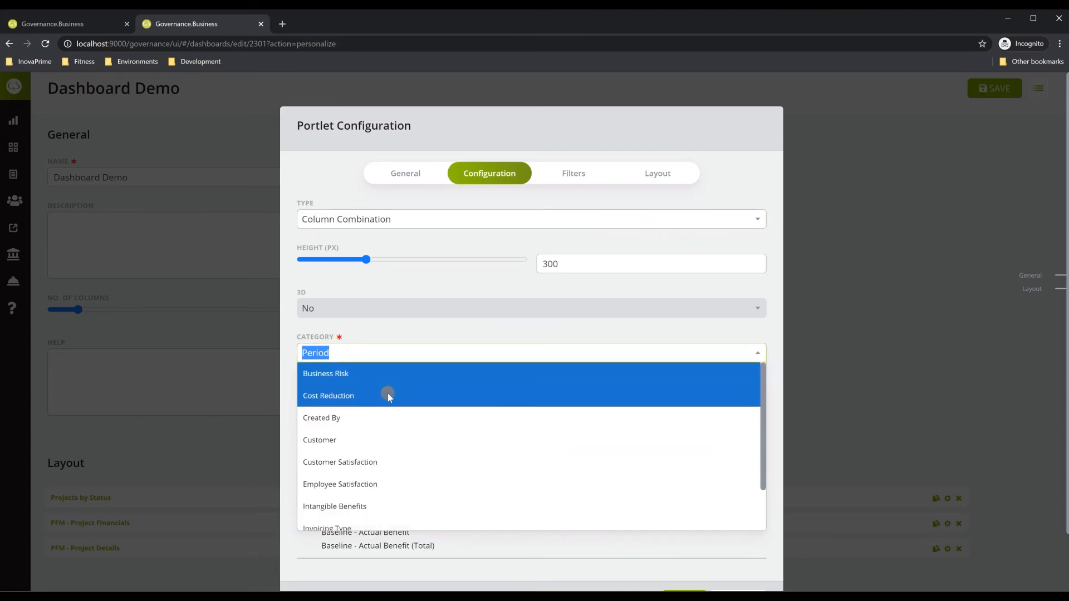
pyautogui.click(421, 350)
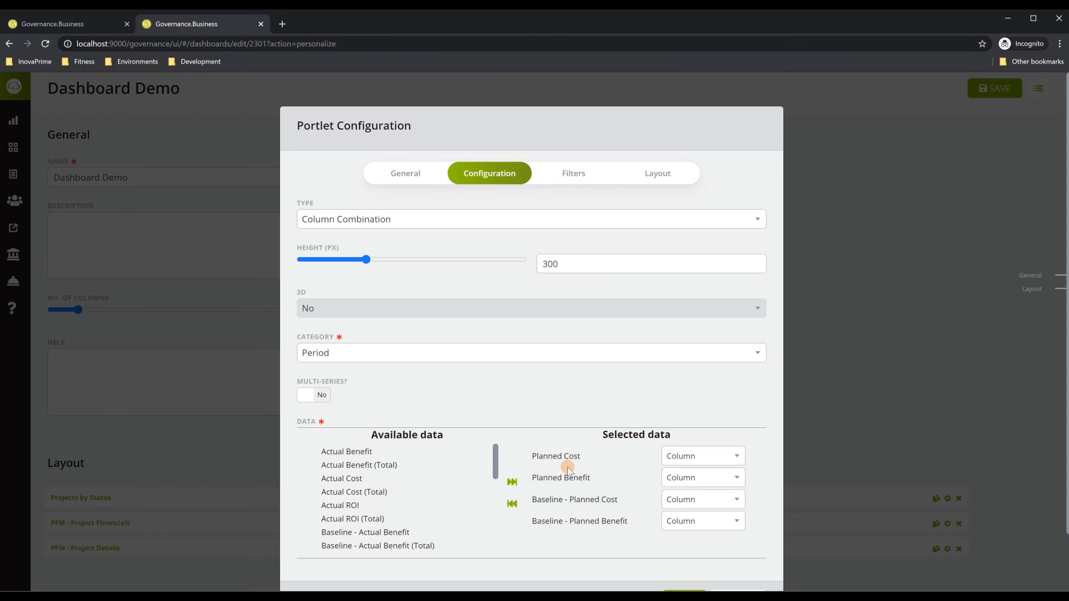
# Step: Replace the two Baseline entries in the selected data with Planned Cost (Total) and Planned Benefit (Total)
pyautogui.doubleClick(568, 500)
pyautogui.doubleClick(570, 501)
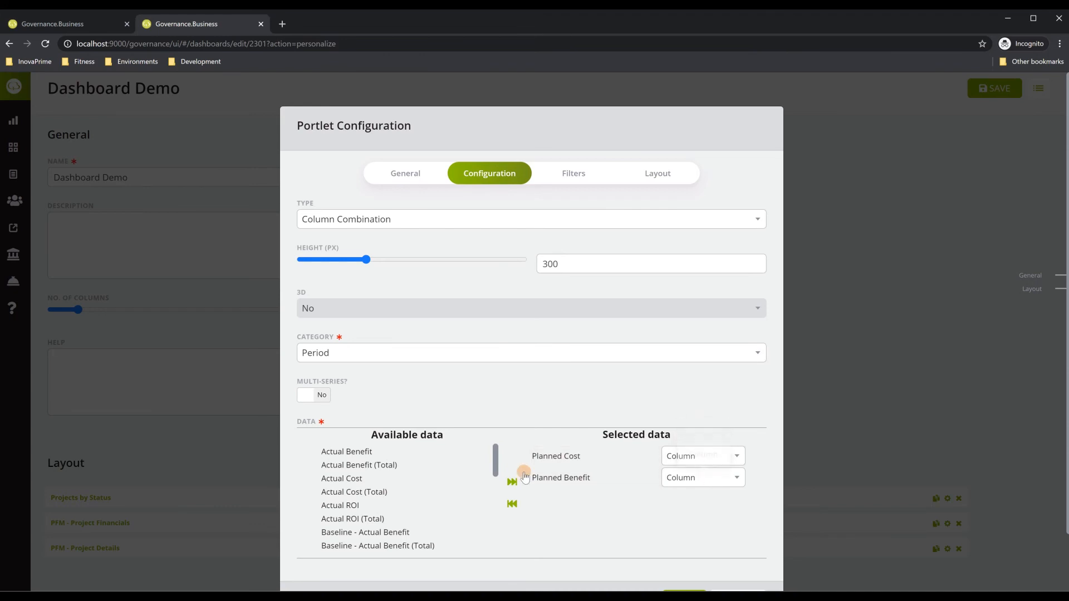
pyautogui.scroll(-10, 445, 505)
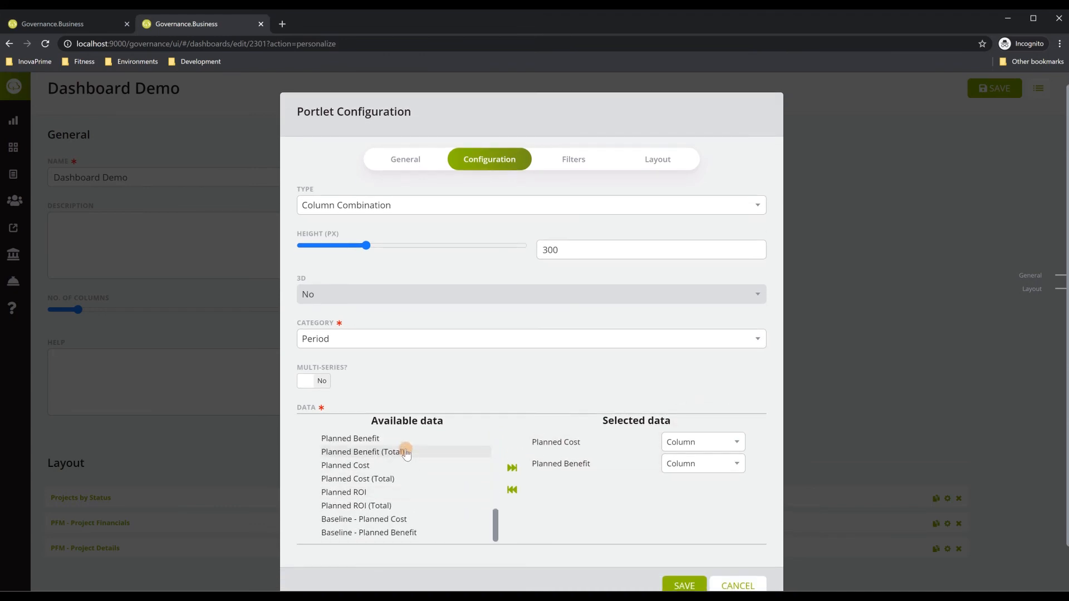
pyautogui.doubleClick(384, 479)
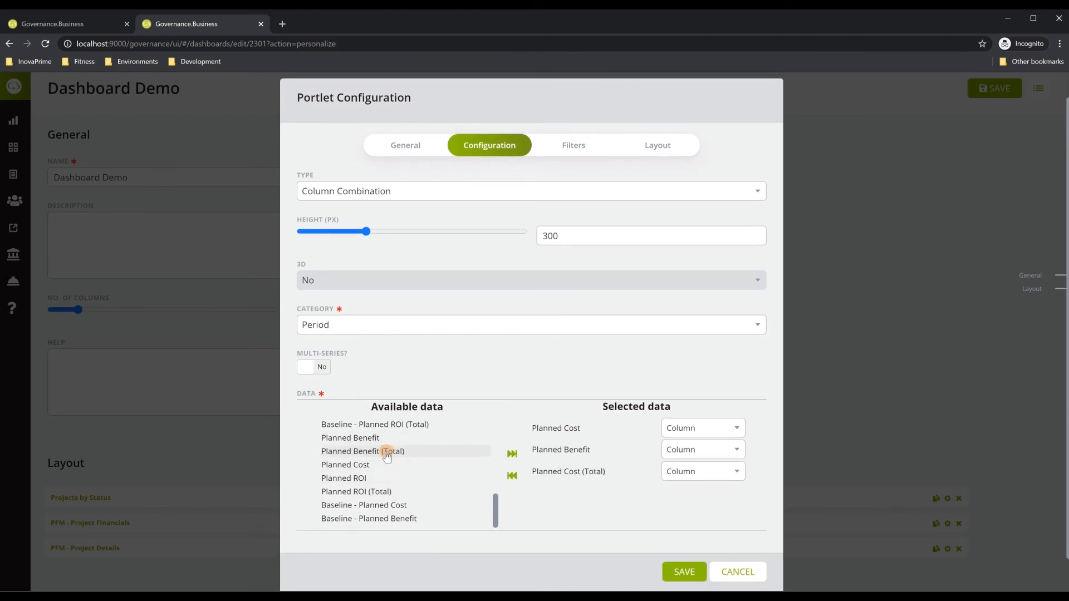
pyautogui.doubleClick(394, 452)
# Step: Set the chart style of both Planned Cost (Total) and Planned Benefit (Total) to Line
pyautogui.click(716, 472)
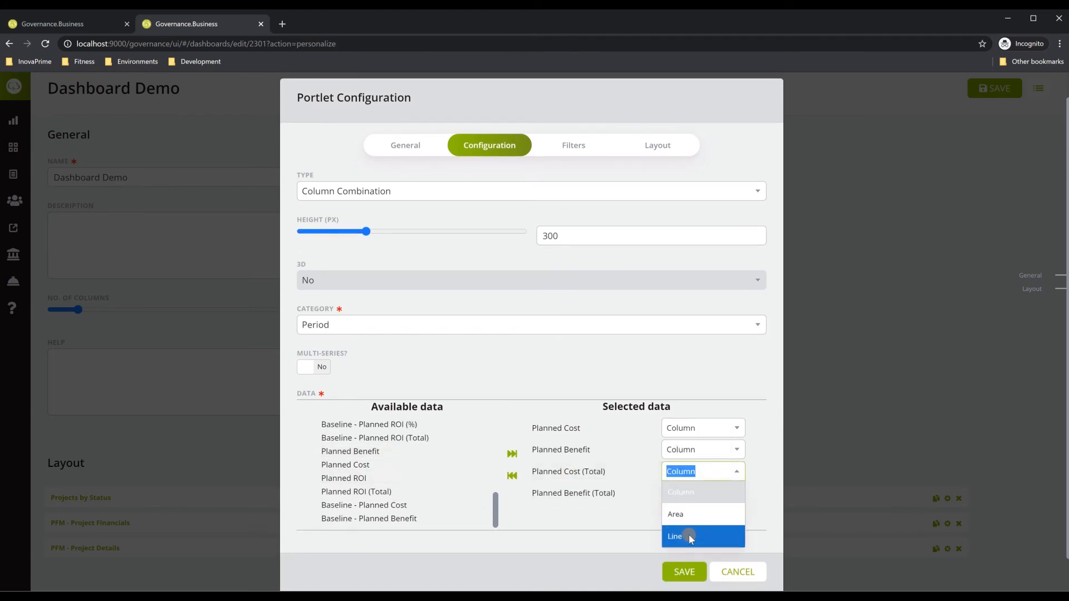
pyautogui.click(688, 536)
pyautogui.click(703, 493)
pyautogui.click(682, 556)
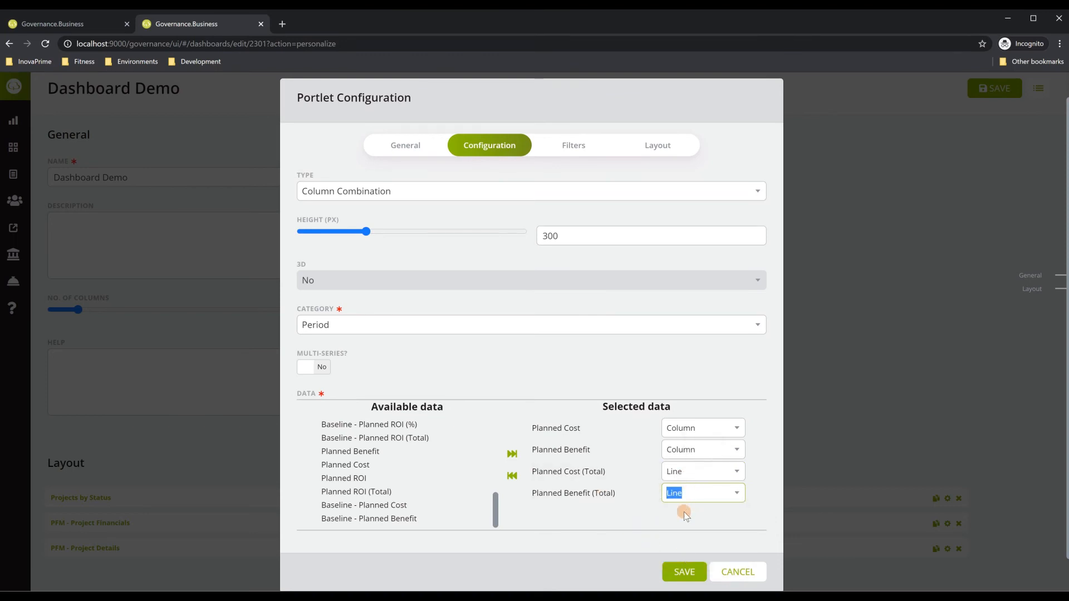
# Step: Filter the financials portlet by period type Month and period filter "Last Year and This Year", and save its configuration
pyautogui.click(574, 148)
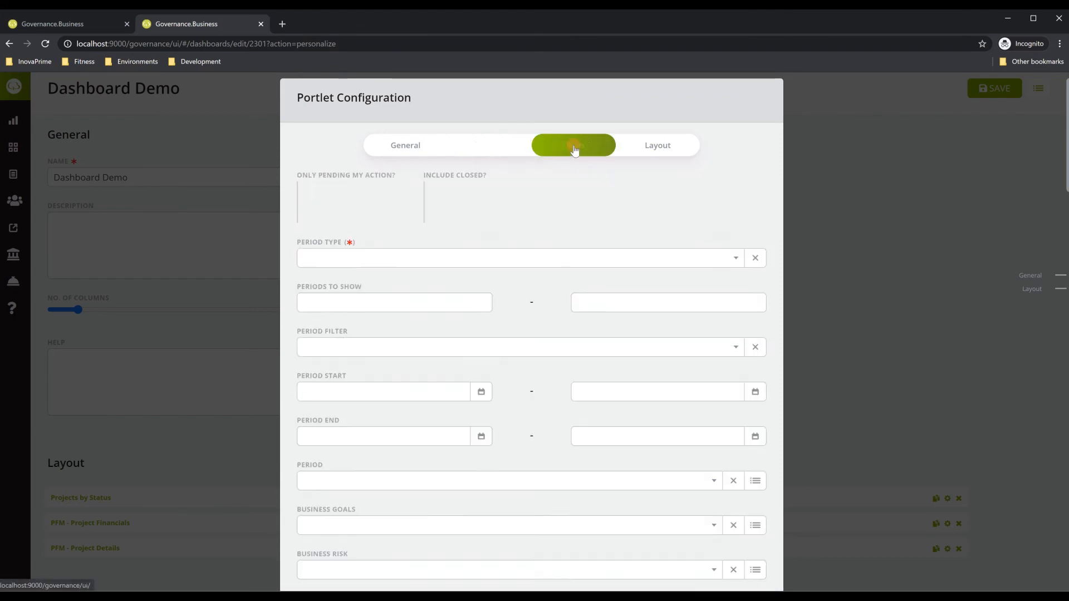
pyautogui.click(518, 230)
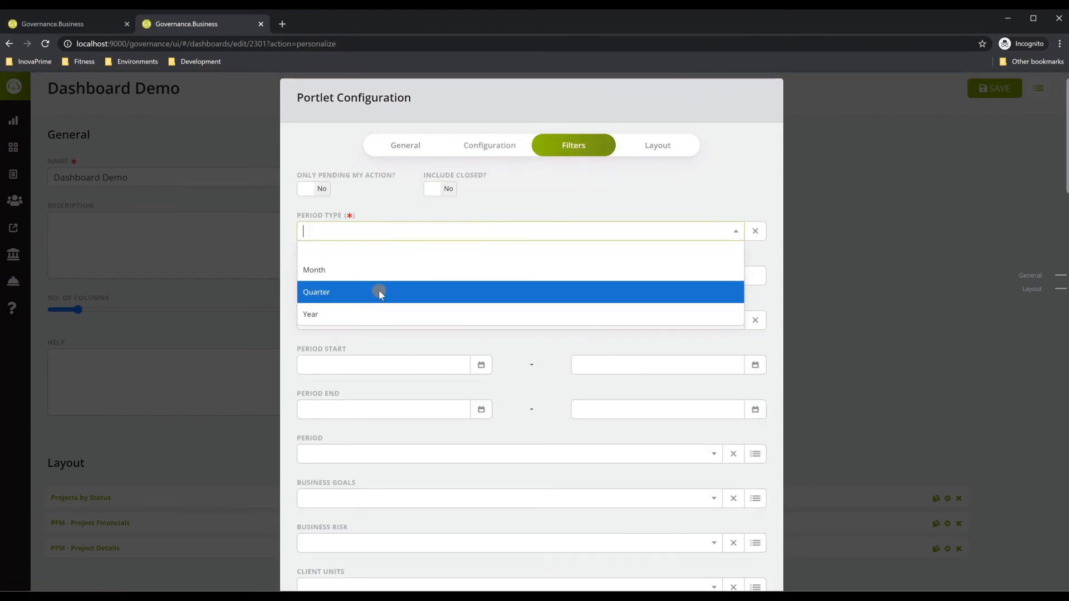
pyautogui.click(376, 271)
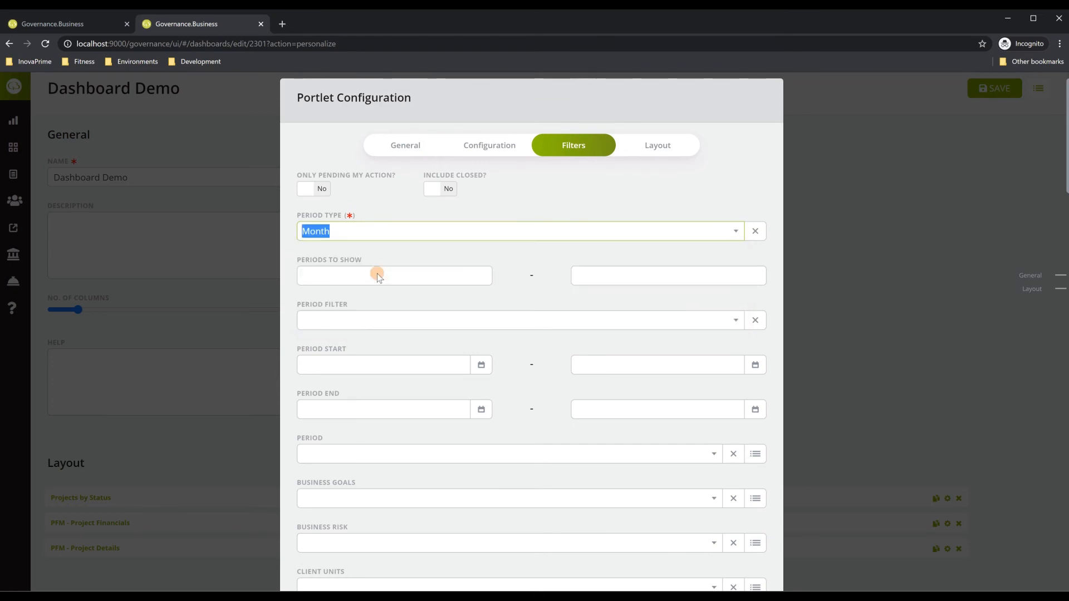
pyautogui.click(498, 256)
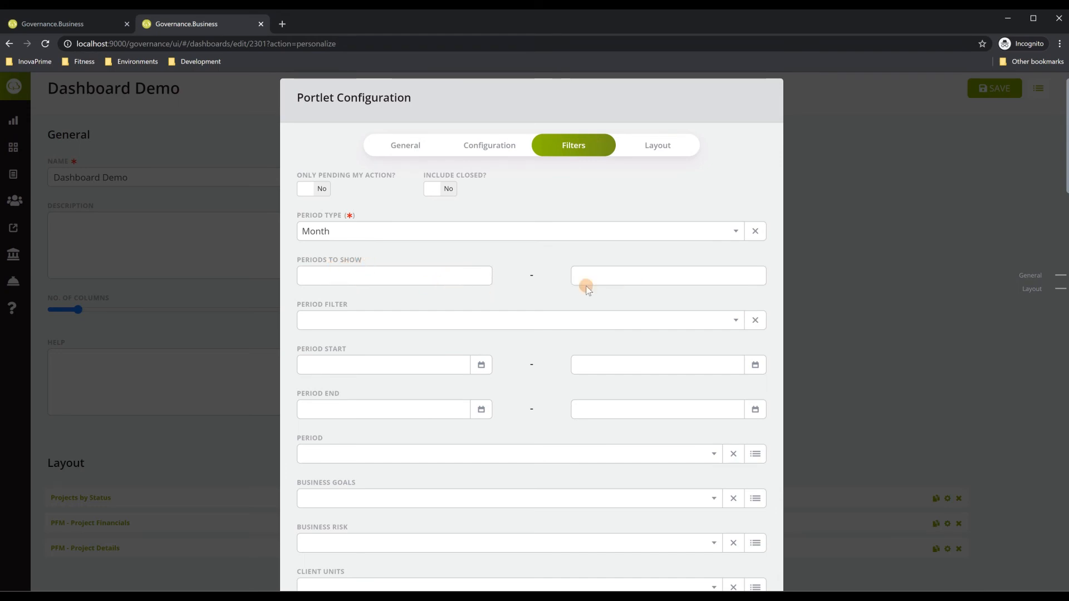
pyautogui.click(382, 323)
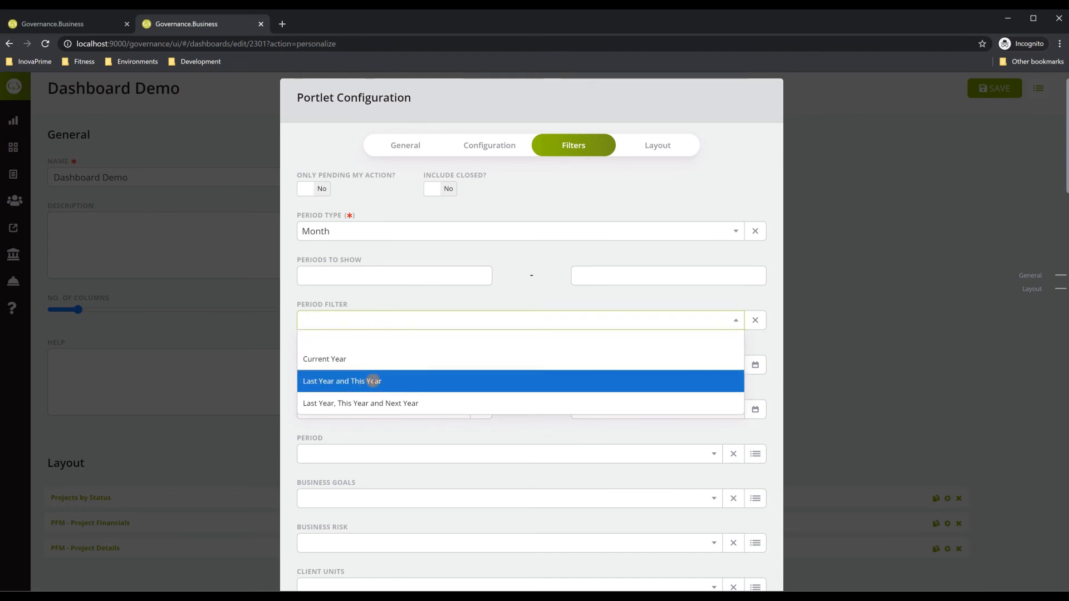
pyautogui.click(372, 380)
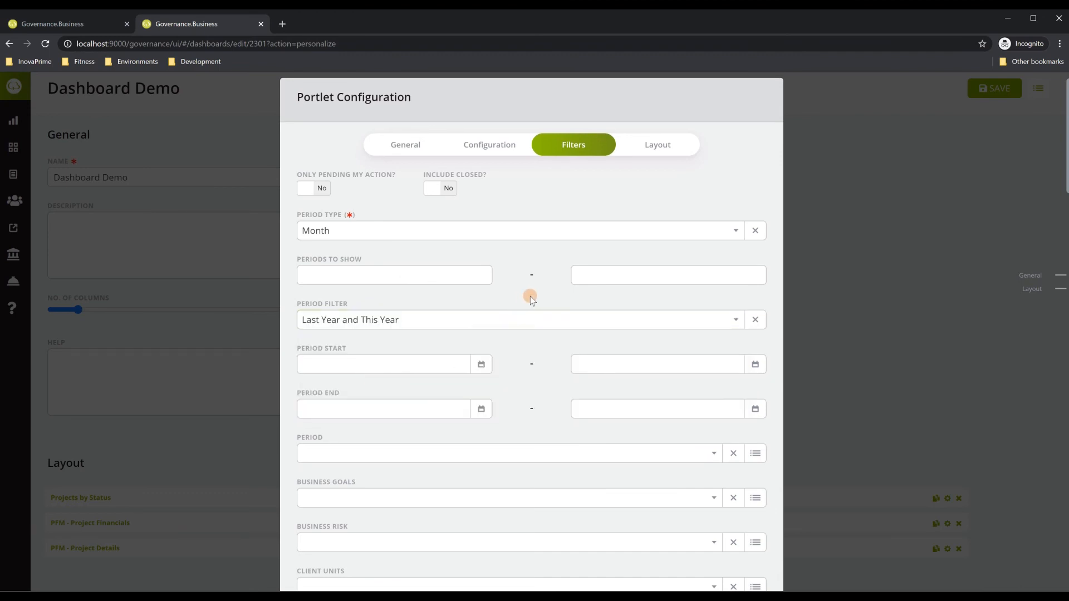
pyautogui.scroll(-13, 529, 295)
pyautogui.scroll(-15, 684, 435)
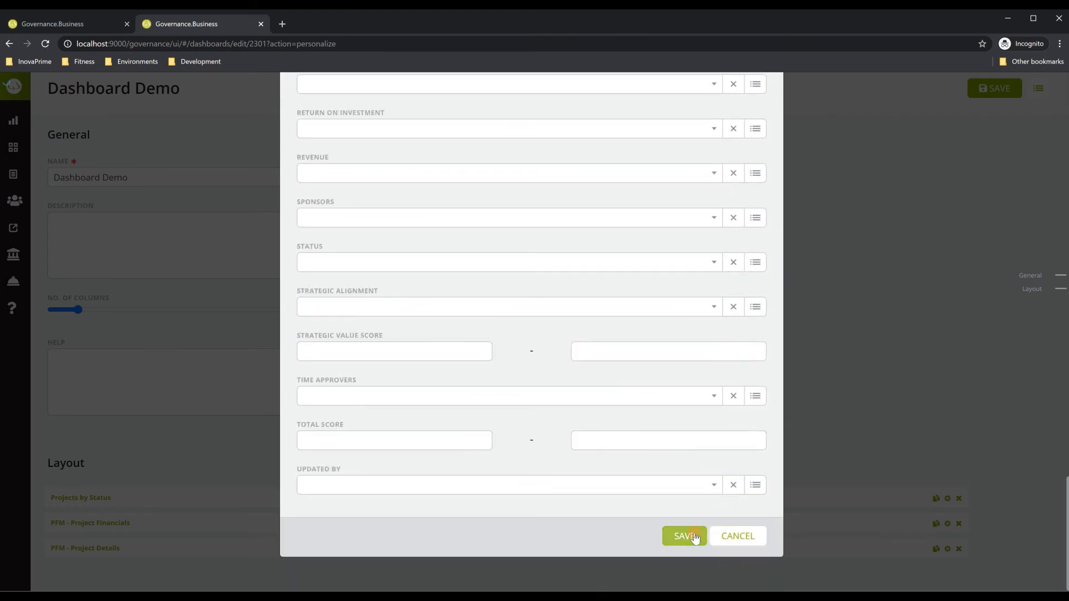
pyautogui.click(684, 536)
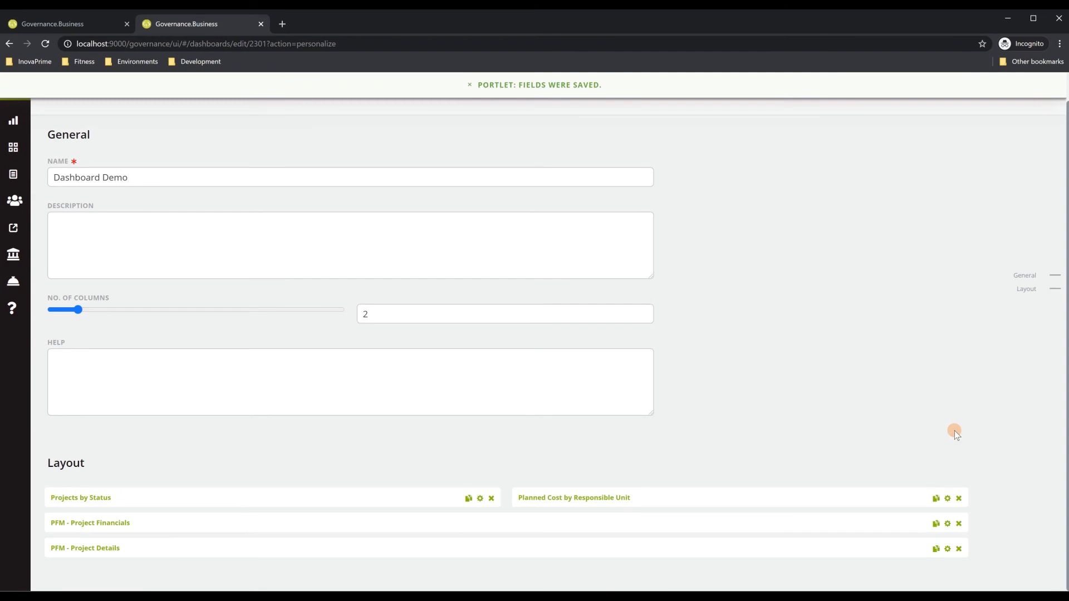
# Step: Retitle the PFM - Project Details portlet "Project Timeline" and set its display type to Timeline
pyautogui.click(947, 549)
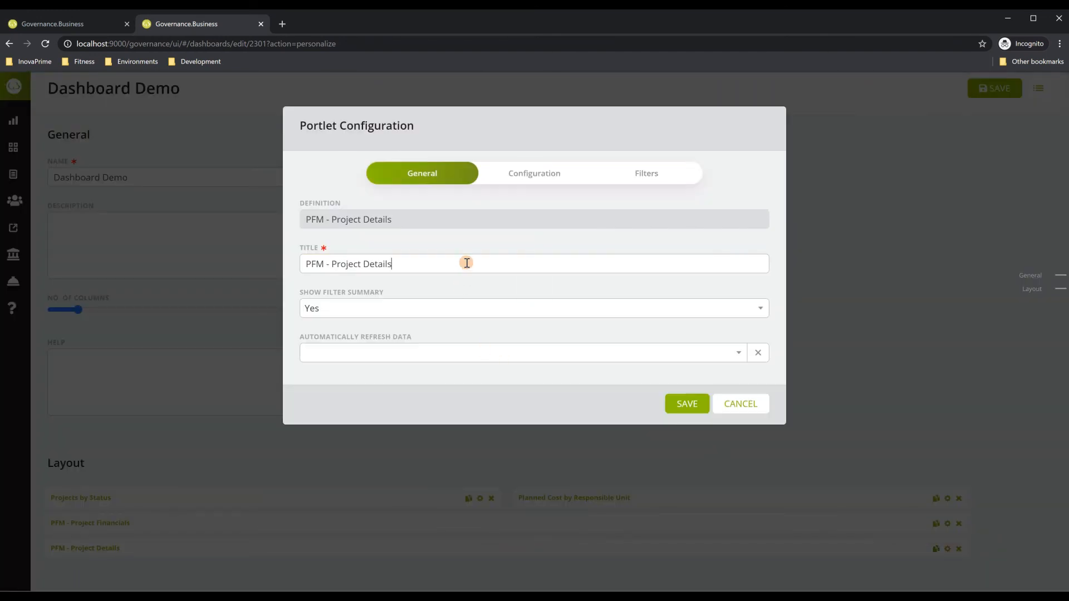
pyautogui.tripleClick(467, 263)
pyautogui.write('Timeline')
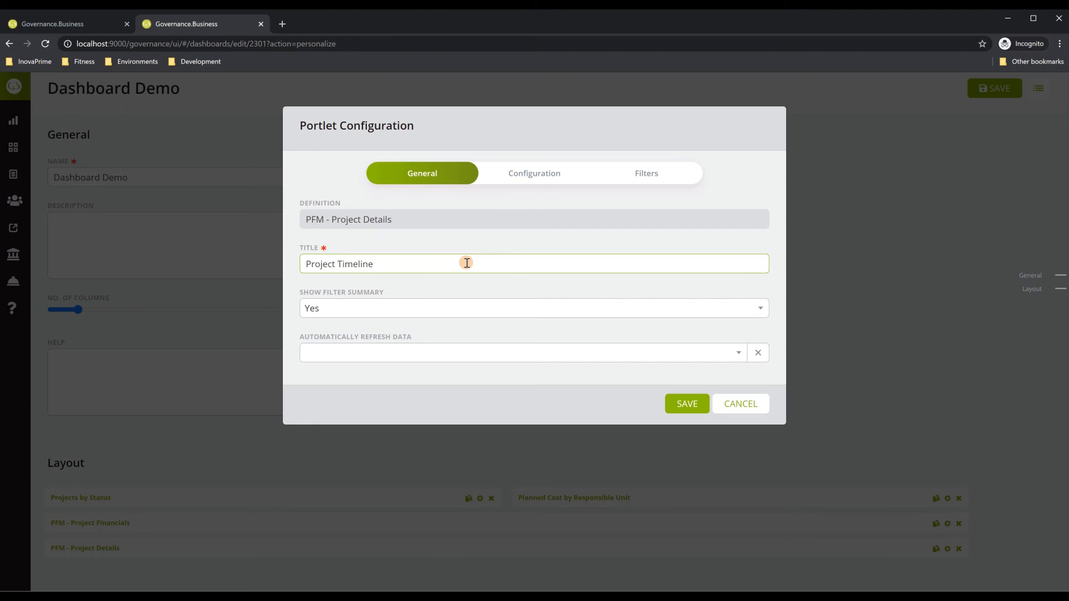
pyautogui.click(555, 190)
pyautogui.click(392, 221)
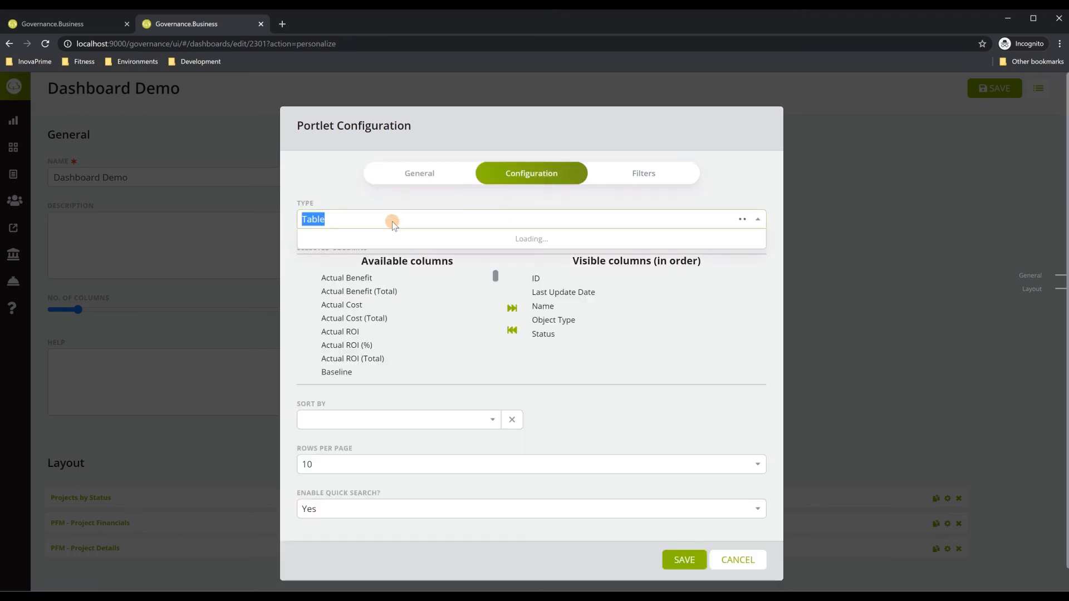
pyautogui.click(345, 263)
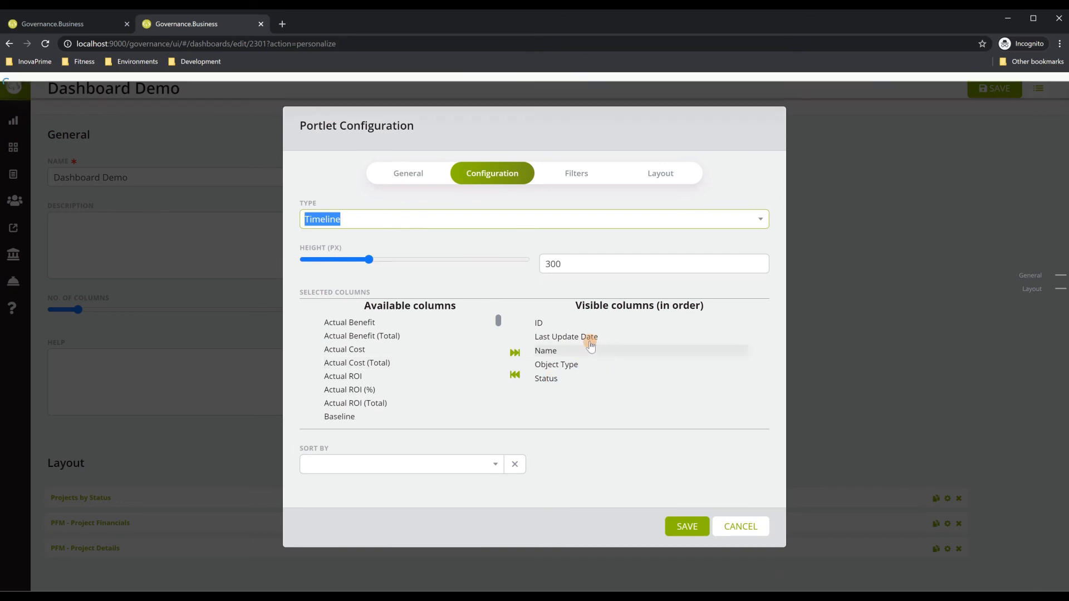
# Step: Remove all the default visible columns, from ID to Status, from the timeline portlet
pyautogui.click(563, 326)
pyautogui.click(563, 326)
pyautogui.click(563, 326)
pyautogui.click(563, 327)
pyautogui.click(563, 326)
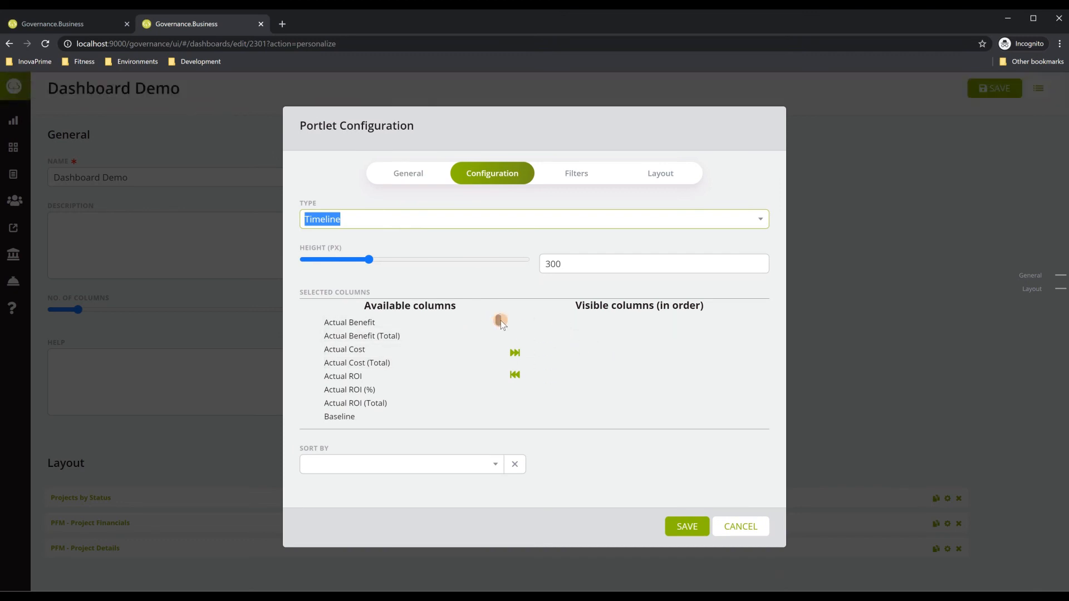
# Step: Add Project and Planned Cost to the timeline's visible columns and save the portlet configuration
pyautogui.moveTo(501, 322); pyautogui.dragTo(411, 380)
pyautogui.doubleClick(411, 380)
pyautogui.scroll(3, 392, 370)
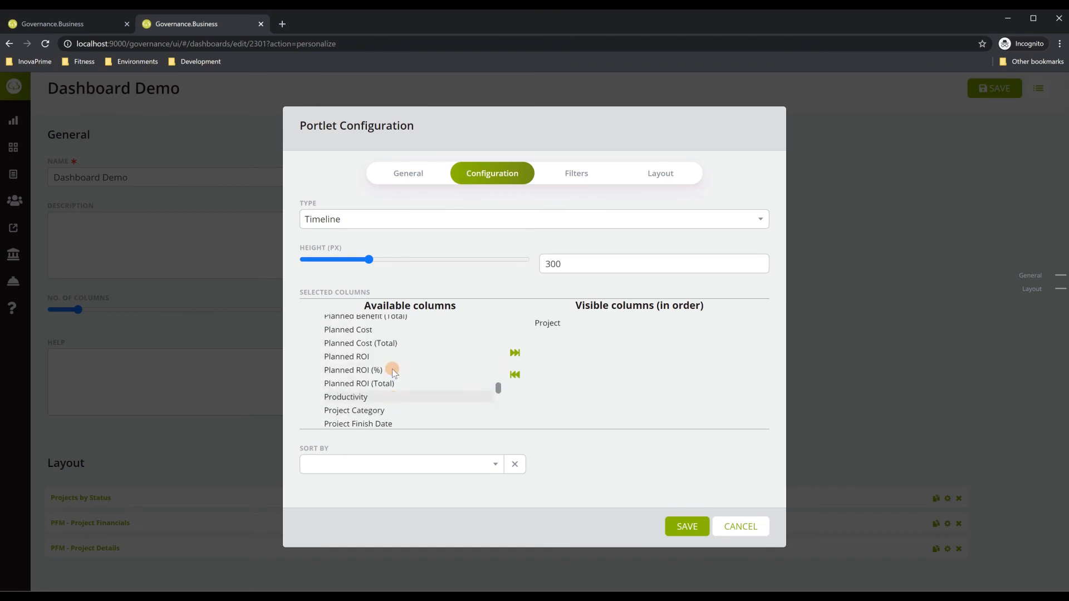
pyautogui.scroll(3, 386, 377)
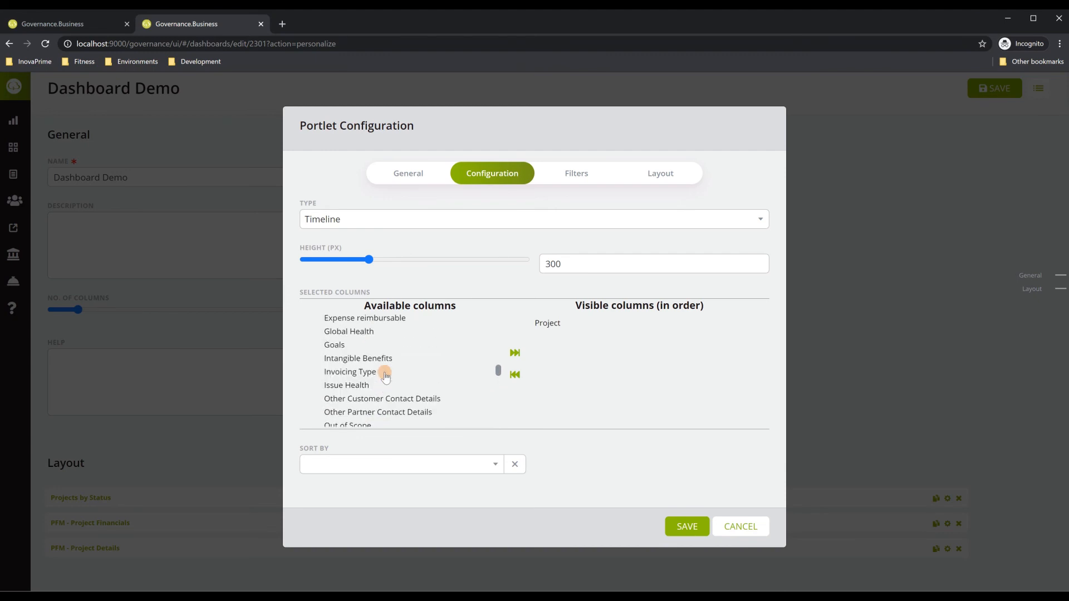
pyautogui.scroll(-6, 386, 377)
pyautogui.scroll(2, 384, 376)
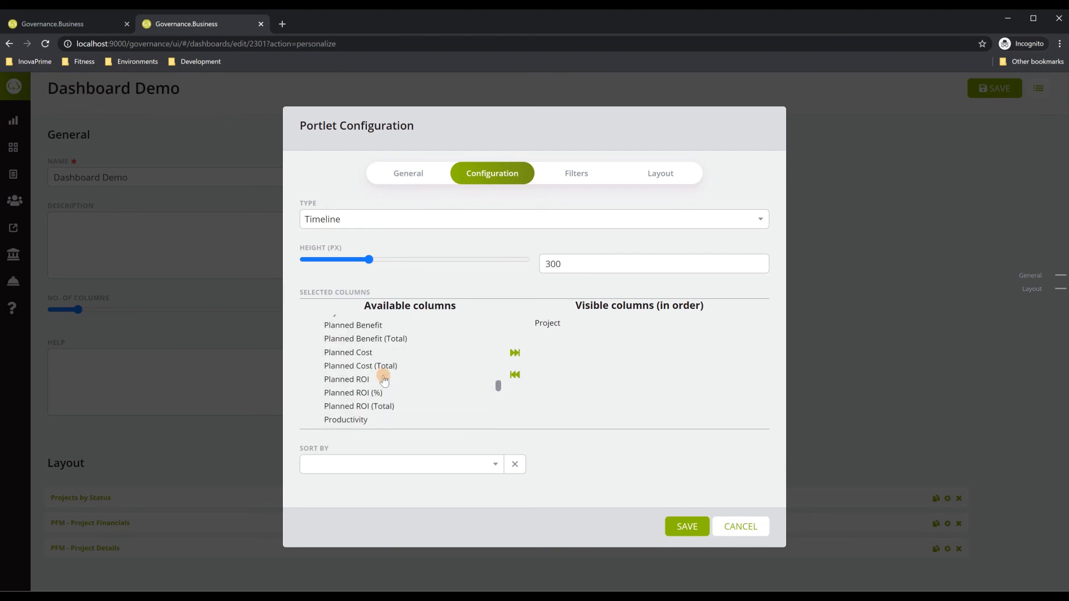
pyautogui.doubleClick(379, 354)
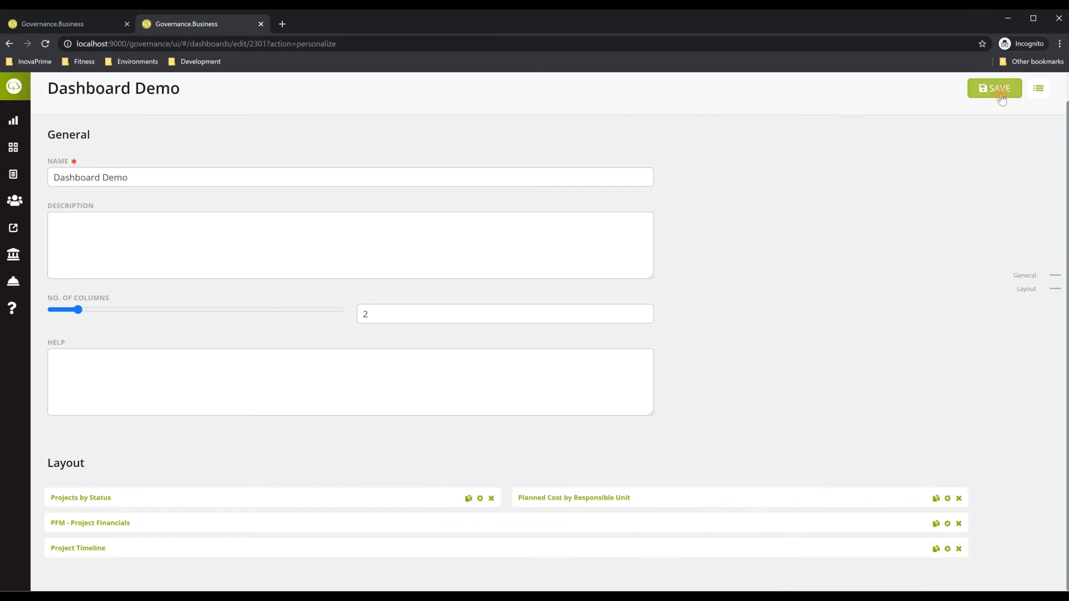
# Step: Leave page editing by opening the Dashboard Demo page, and look over its configured portlets
pyautogui.scroll(1, 312, 139)
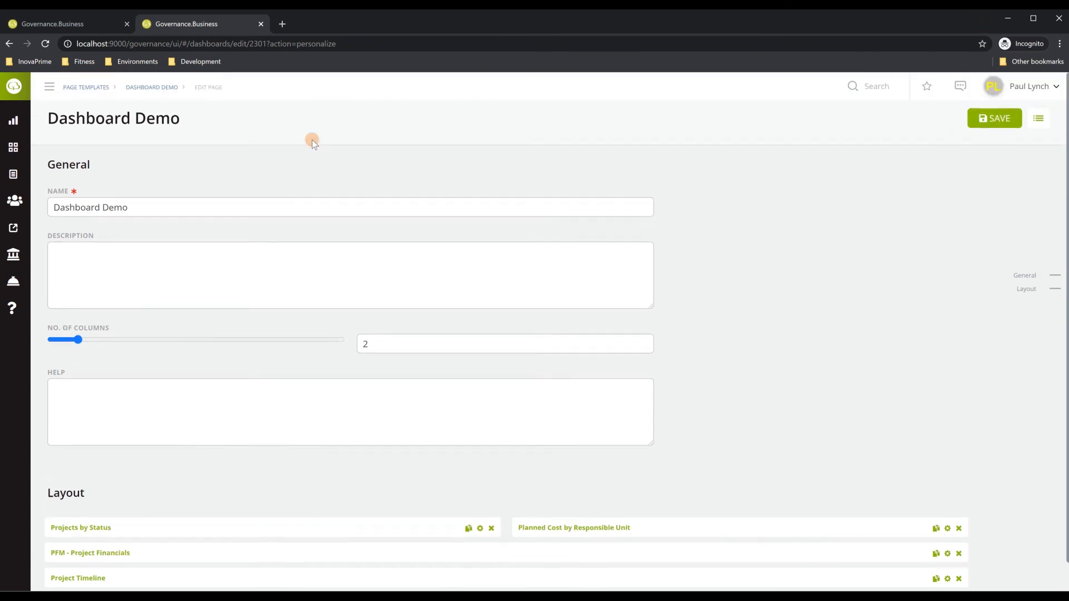
pyautogui.click(161, 89)
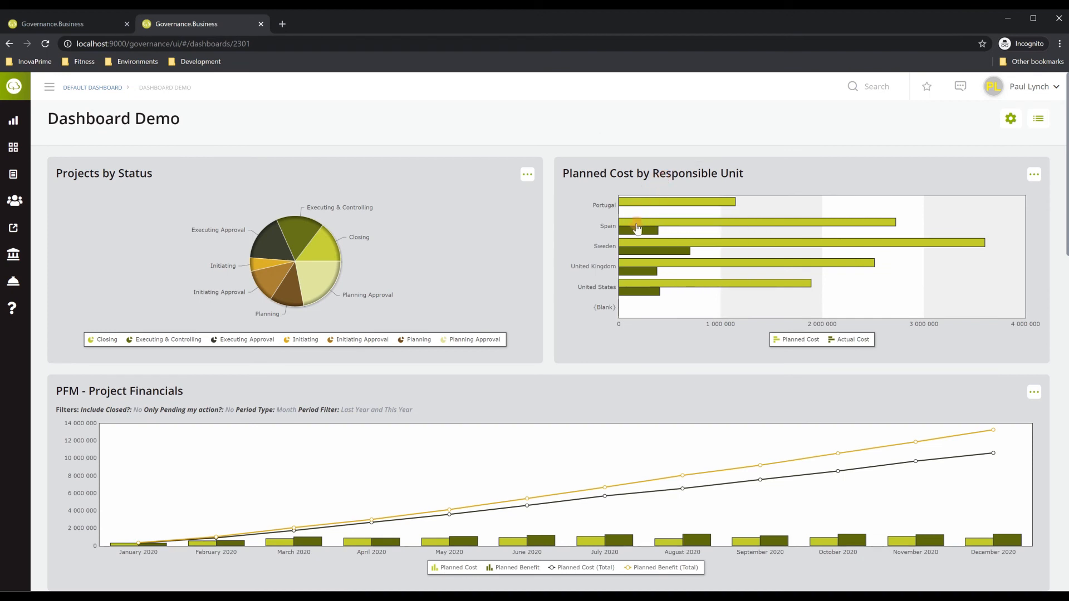
pyautogui.moveTo(632, 234)
pyautogui.scroll(-2, 476, 389)
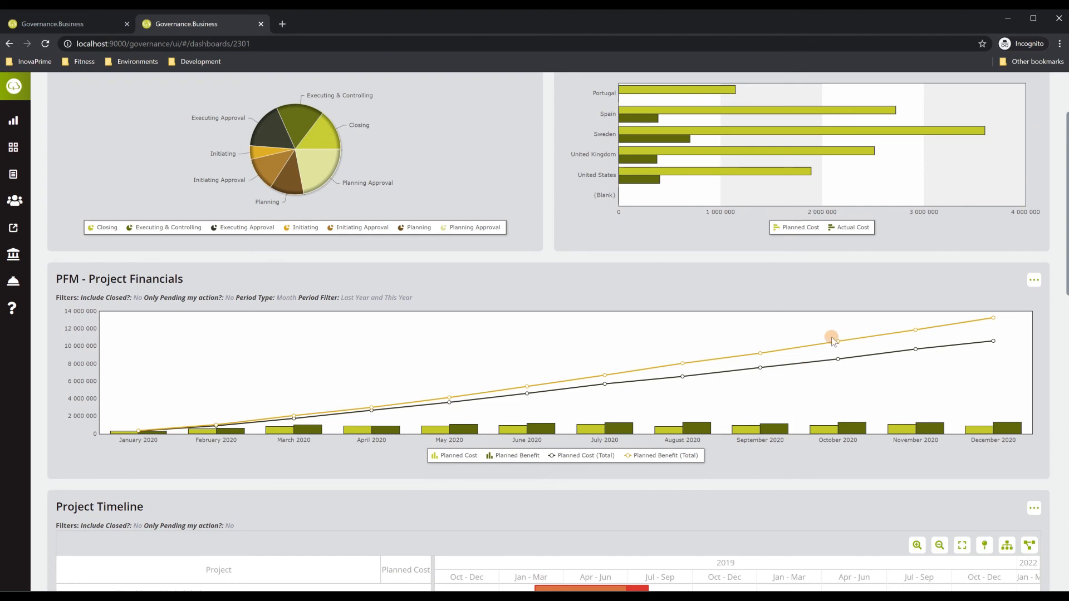
# Step: Hide all four data series of the PFM - Project Financials chart and show them again
pyautogui.click(494, 460)
pyautogui.click(585, 456)
pyautogui.click(662, 456)
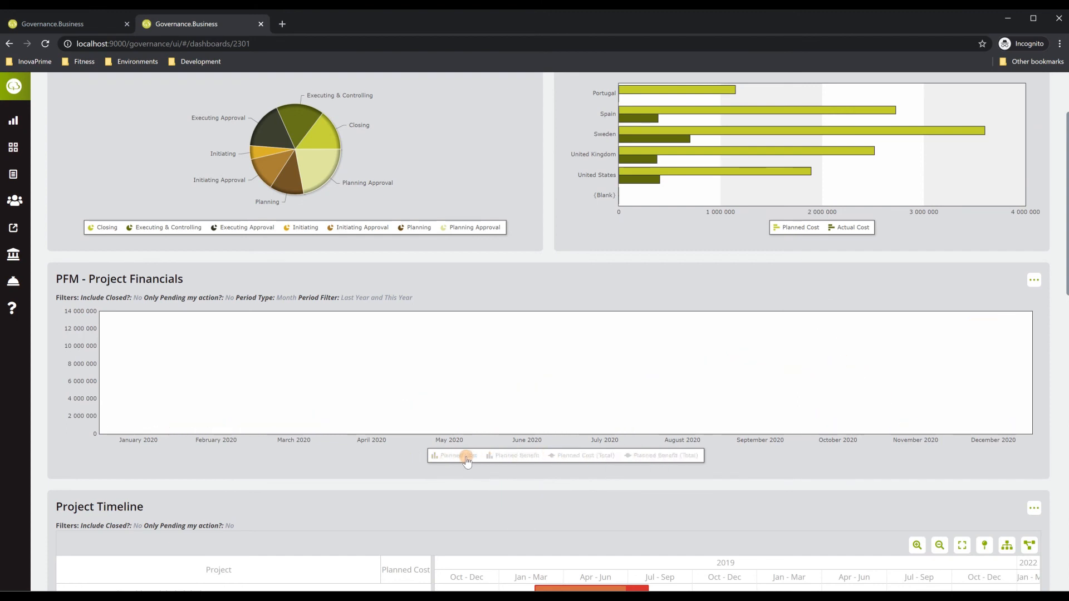
pyautogui.click(516, 458)
pyautogui.click(594, 459)
pyautogui.click(655, 456)
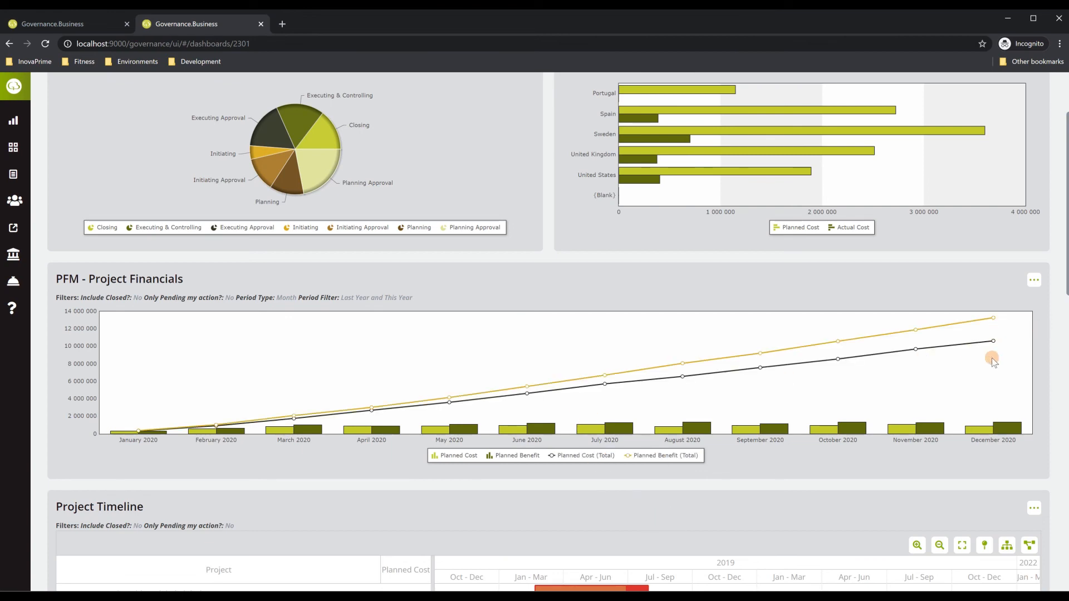
# Step: Examine the Project Timeline portlet's project list, planned costs and the schedule details of its bars
pyautogui.scroll(-5, 715, 433)
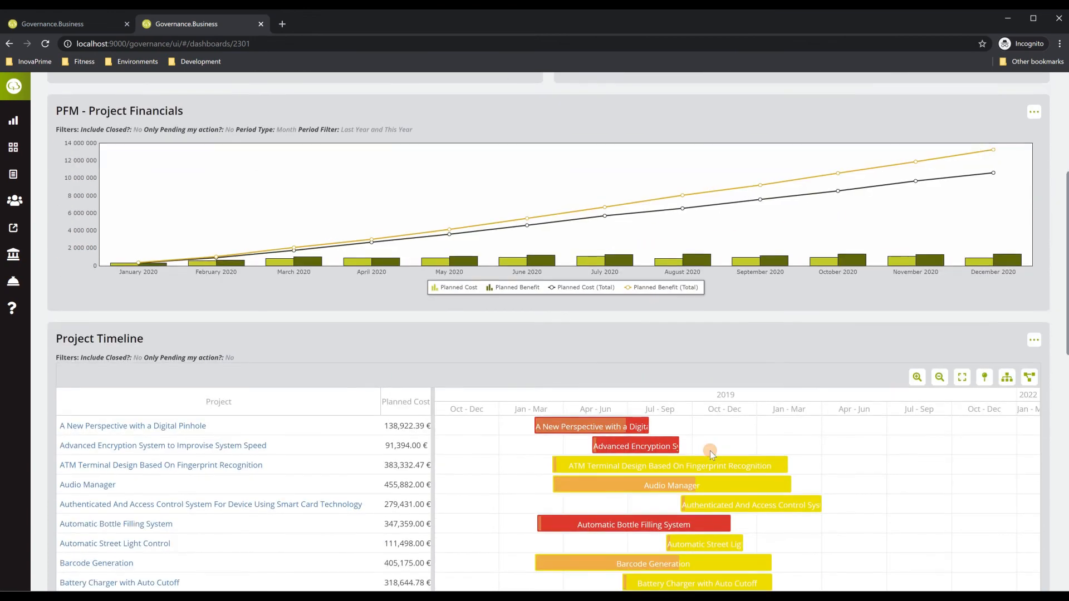
pyautogui.scroll(-1, 706, 445)
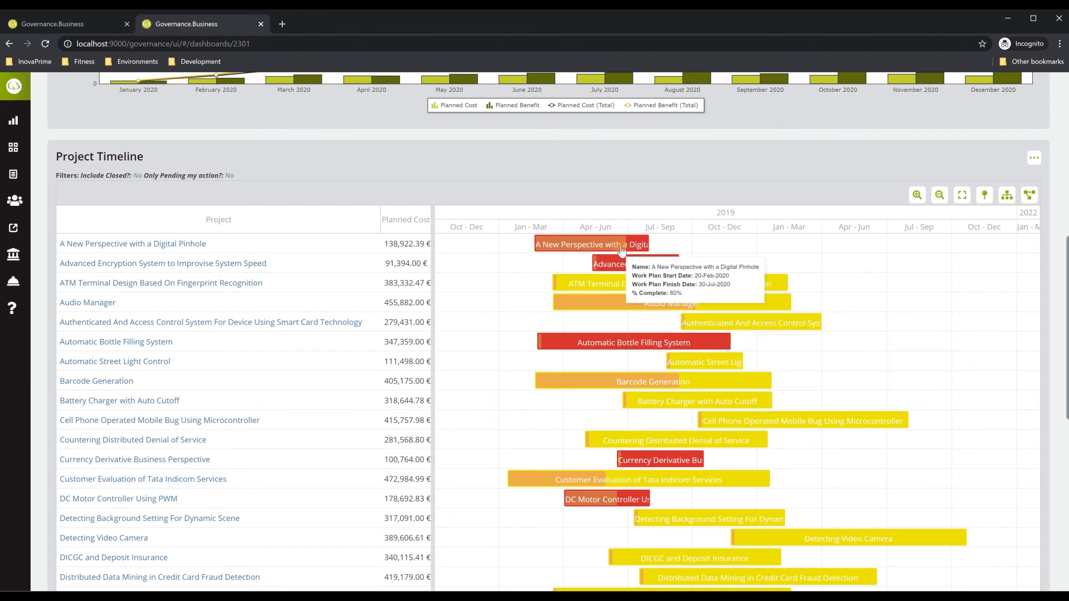
pyautogui.scroll(-1, 677, 399)
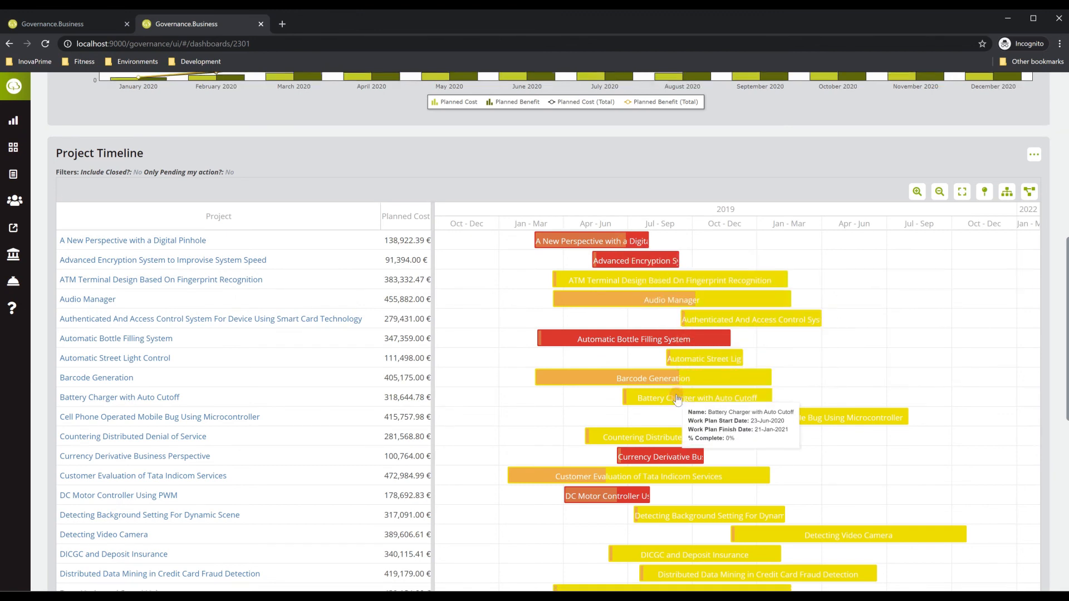
pyautogui.scroll(-2, 677, 399)
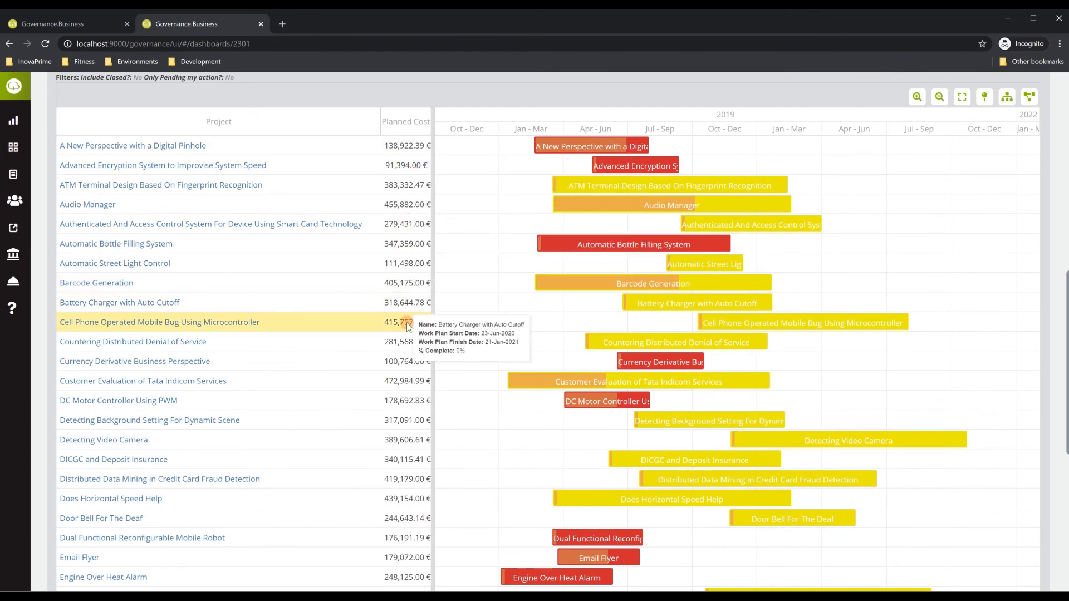
pyautogui.scroll(-6, 477, 453)
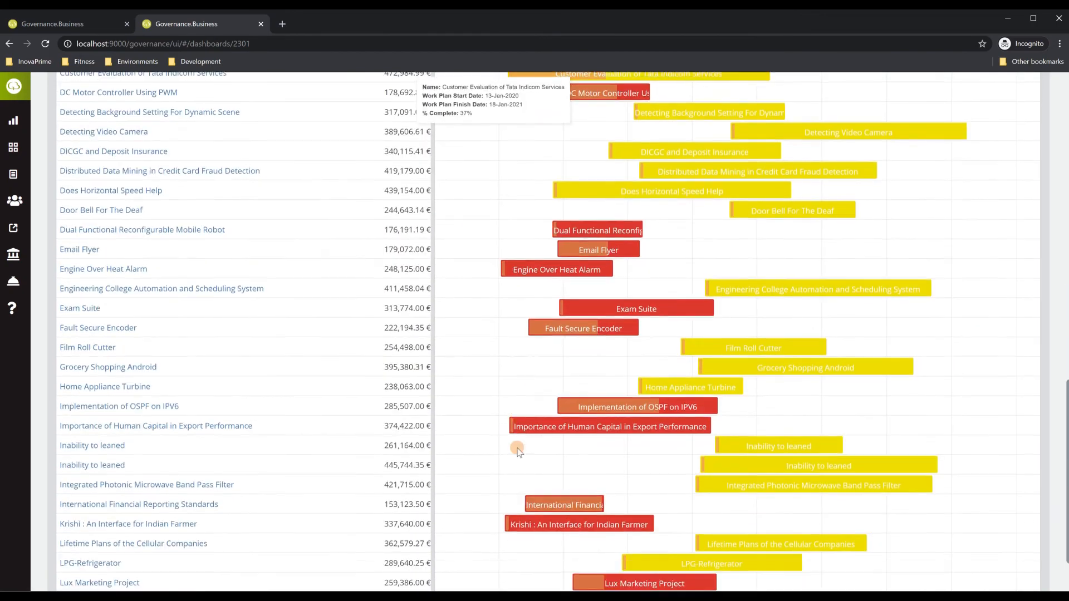
pyautogui.scroll(-2, 517, 451)
pyautogui.scroll(10, 557, 450)
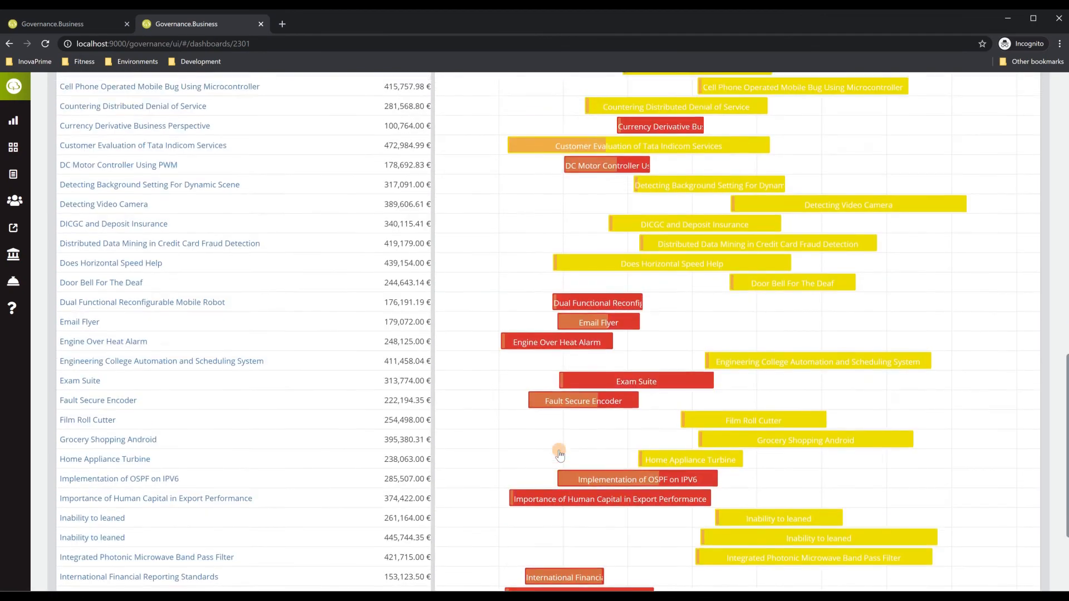
pyautogui.scroll(9, 560, 453)
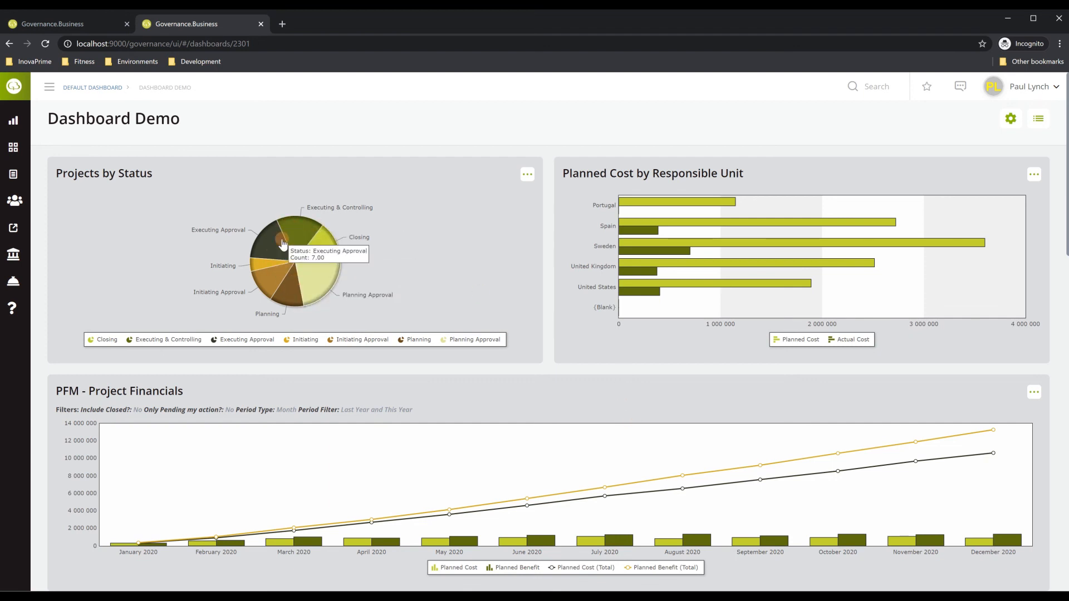
# Step: Drill down into the Executing & Controlling slice of Projects by Status, view its project details, and return to Dashboard Demo
pyautogui.click(303, 242)
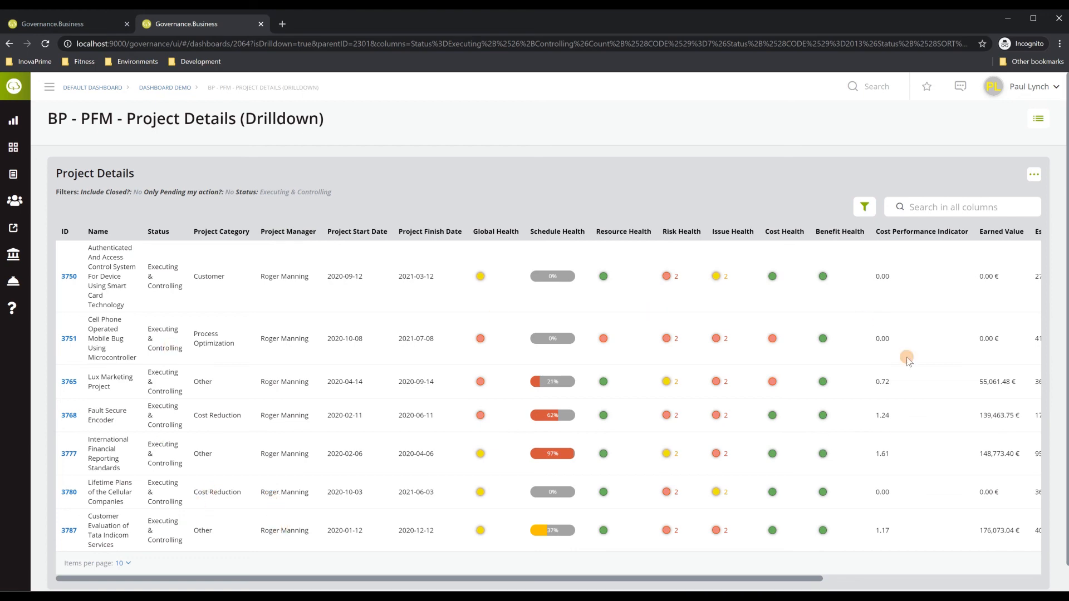
pyautogui.moveTo(787, 581); pyautogui.dragTo(666, 571)
pyautogui.click(167, 88)
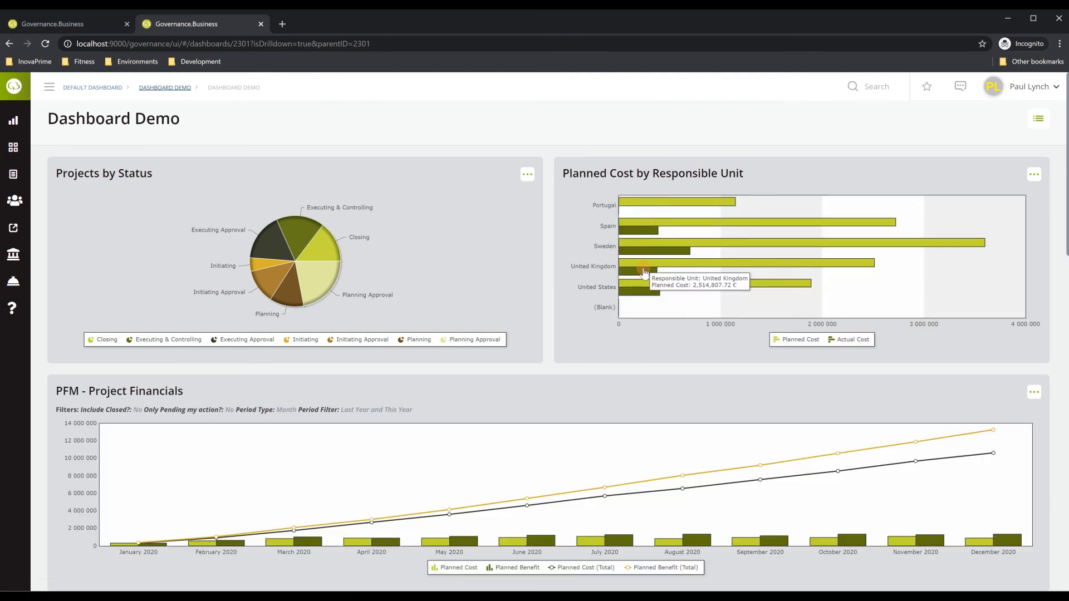
# Step: Look over the finished dashboard once more, from the charts down to the Project Timeline and back up
pyautogui.scroll(-1, 473, 494)
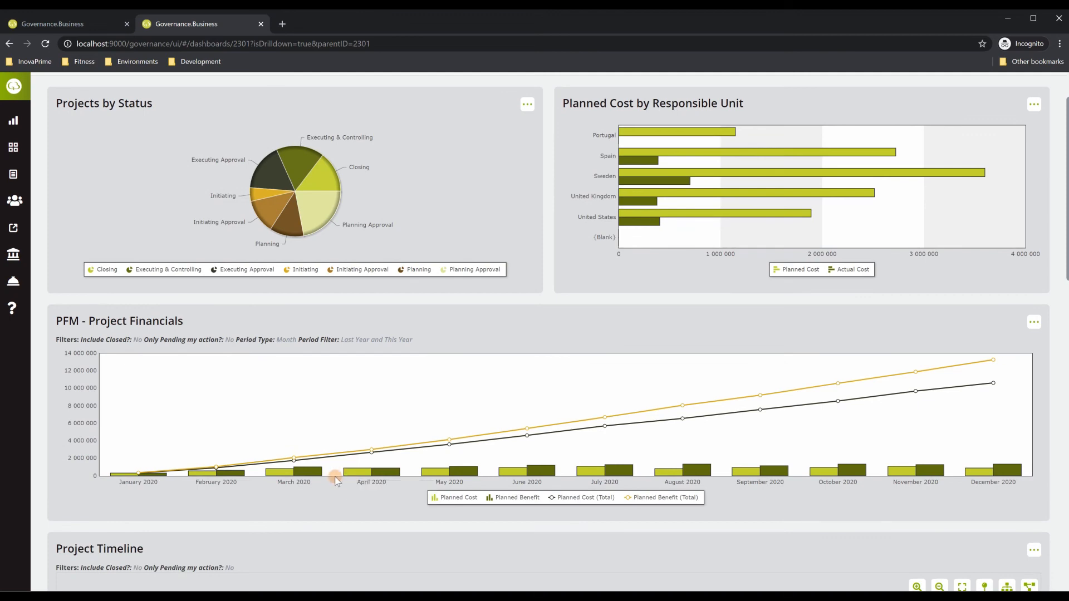
pyautogui.scroll(-6, 561, 477)
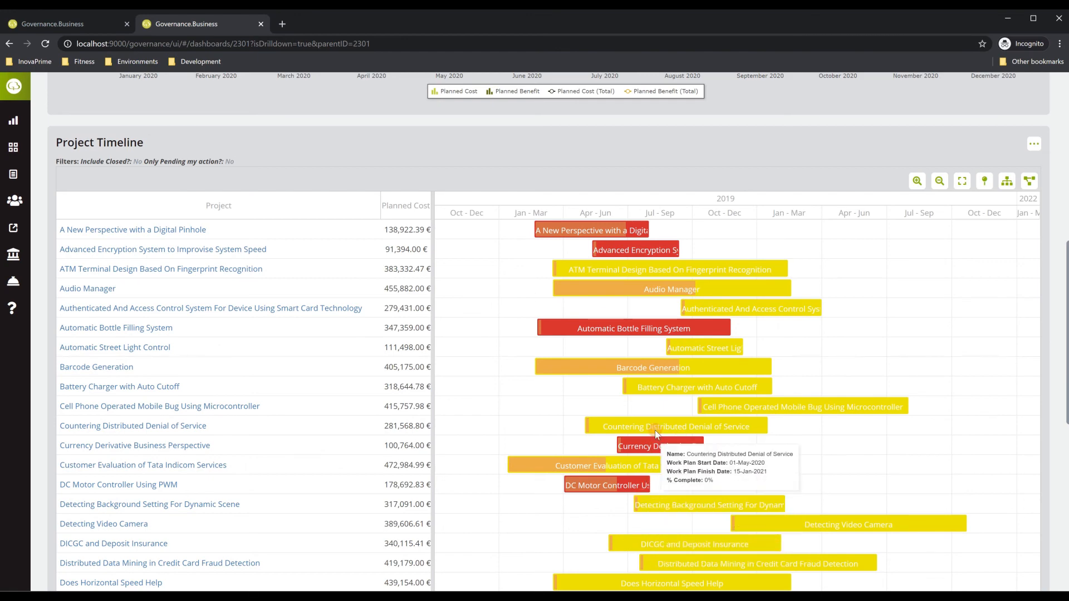
pyautogui.scroll(4, 613, 179)
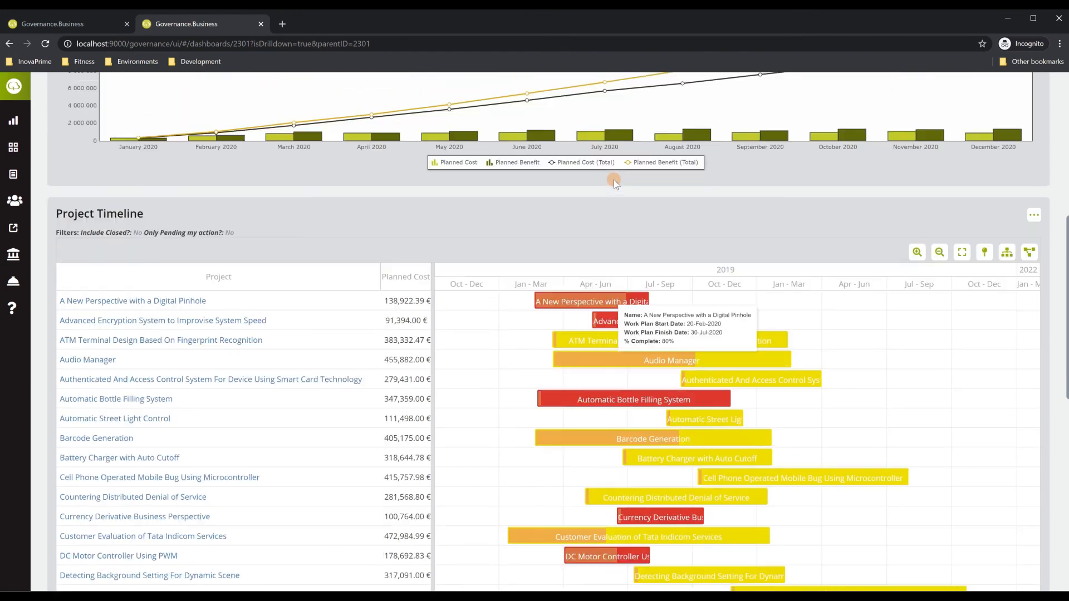
pyautogui.scroll(6, 632, 234)
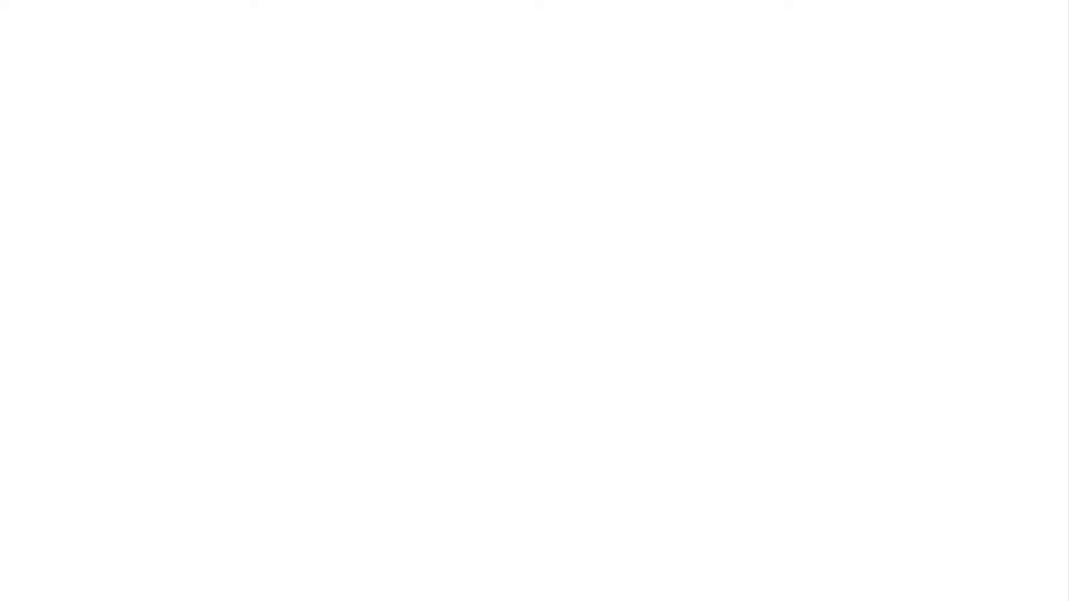